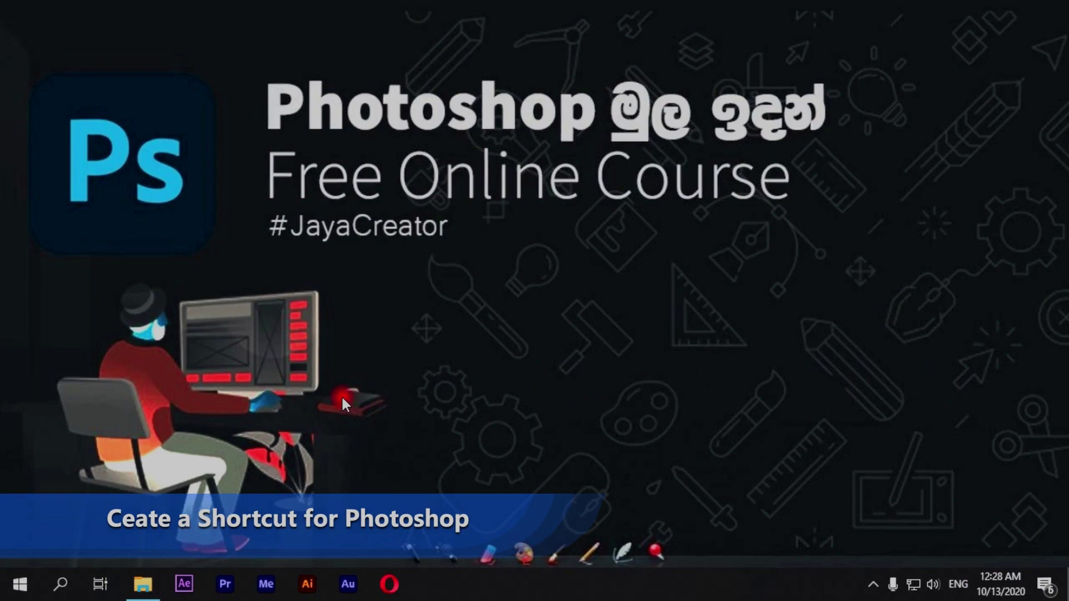
- Pin Adobe Photoshop 2020 to the taskbar from the Start menu search for 'phot'
{"action": "key", "text": "super"}
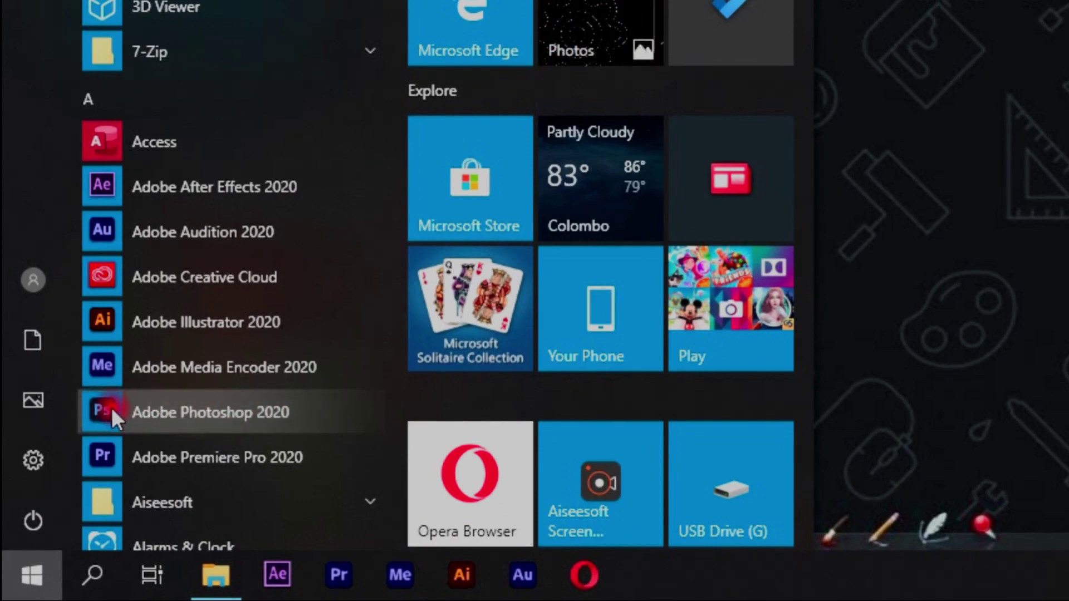
{"action": "type", "text": "phot"}
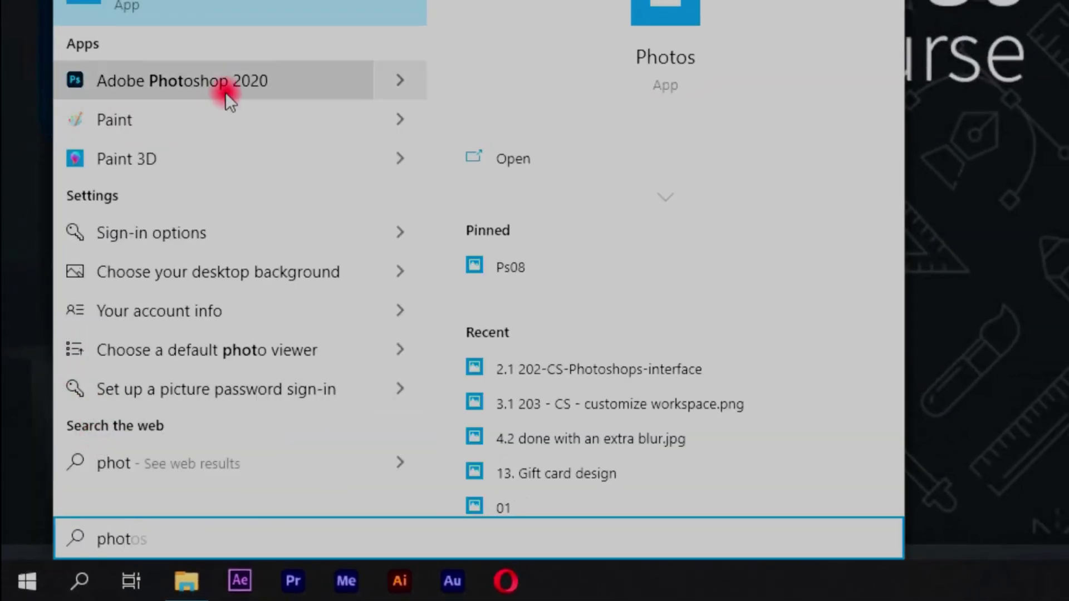
{"action": "right_click", "coordinate": [296, 77]}
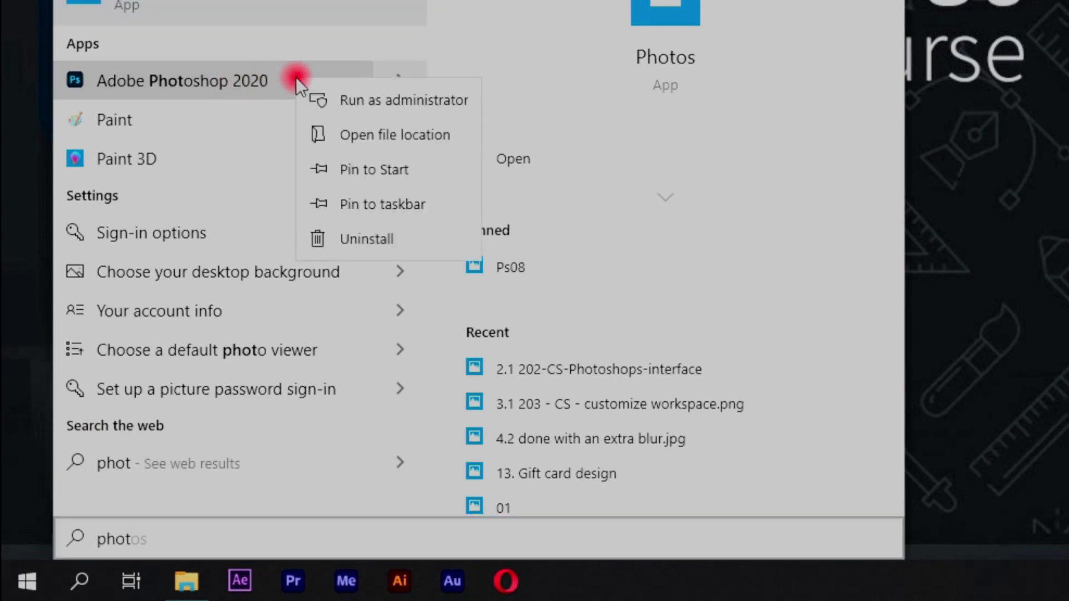
{"action": "left_click", "coordinate": [389, 200]}
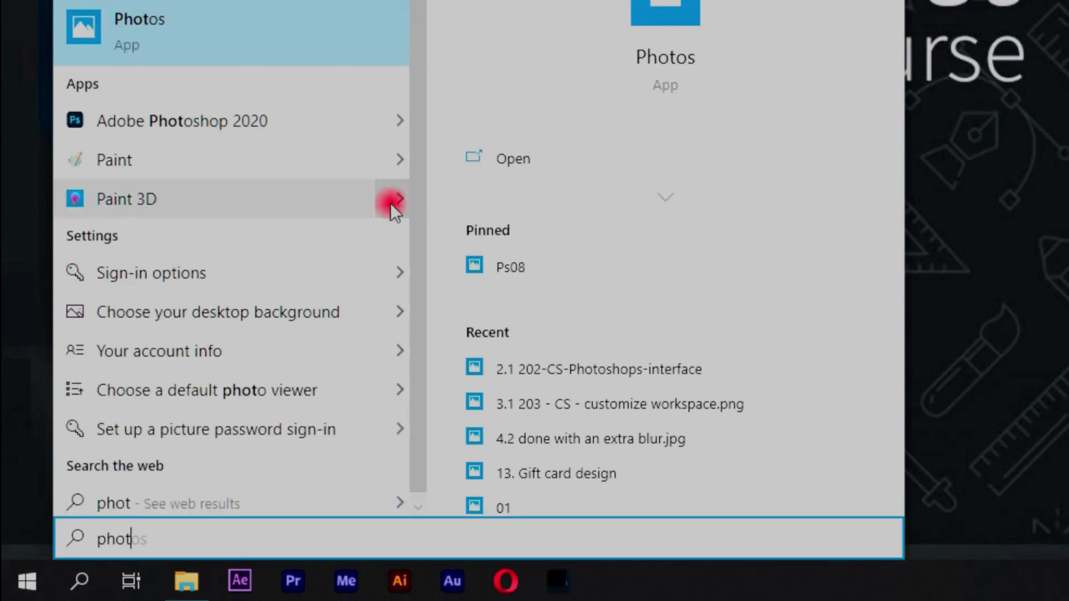
- Move the Photoshop taskbar icon right after File Explorer and launch Photoshop from it
{"action": "left_click", "coordinate": [649, 585]}
{"action": "left_click_drag", "start_coordinate": [564, 585], "coordinate": [234, 575]}
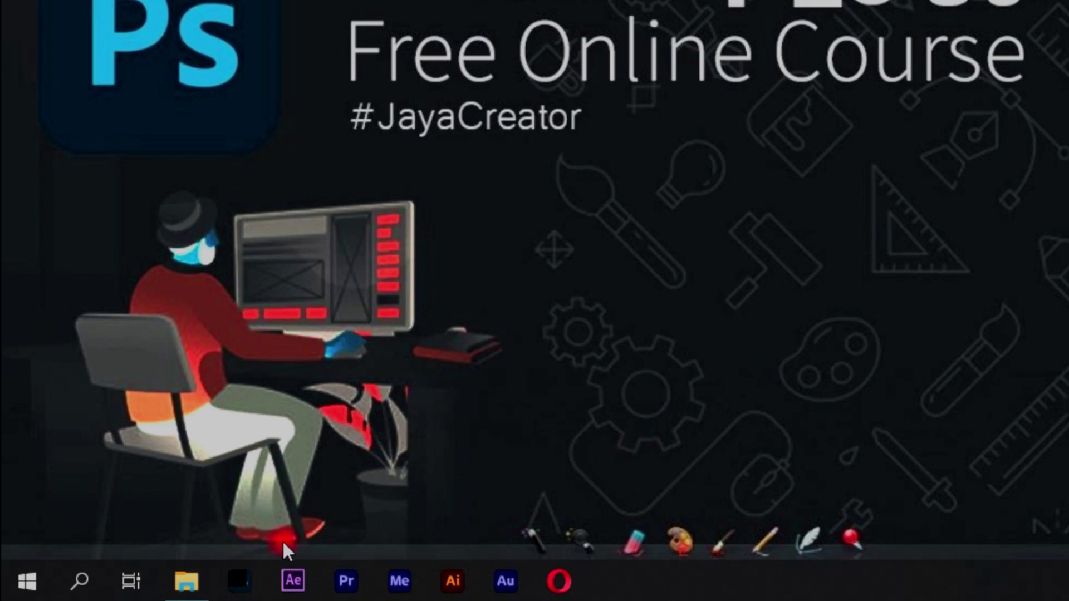
{"action": "left_click", "coordinate": [243, 577]}
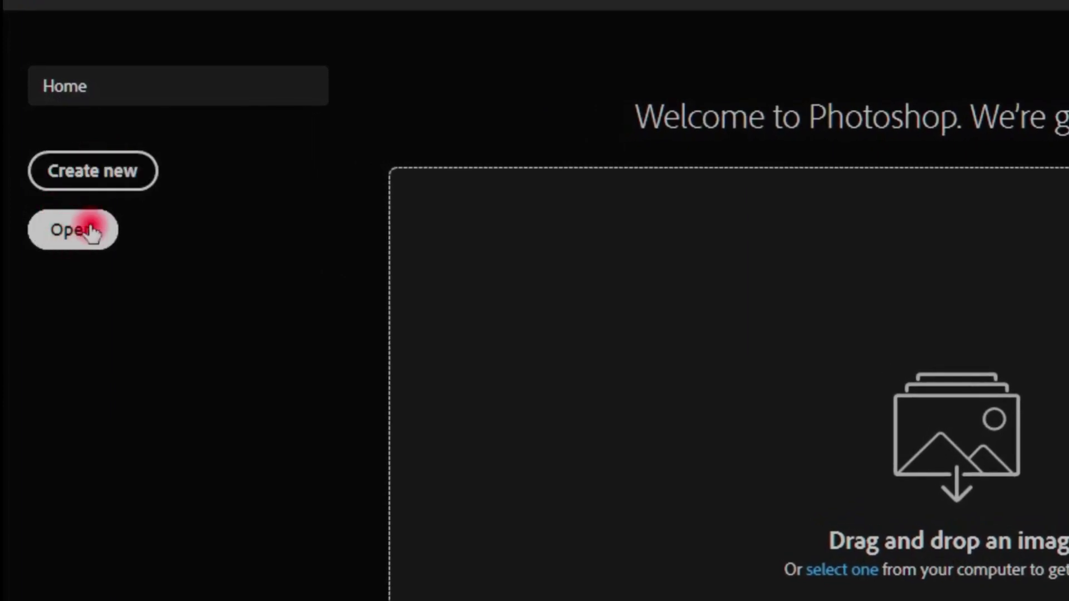
- Start a new blank document from the Photoshop Home screen
{"action": "left_click", "coordinate": [132, 169]}
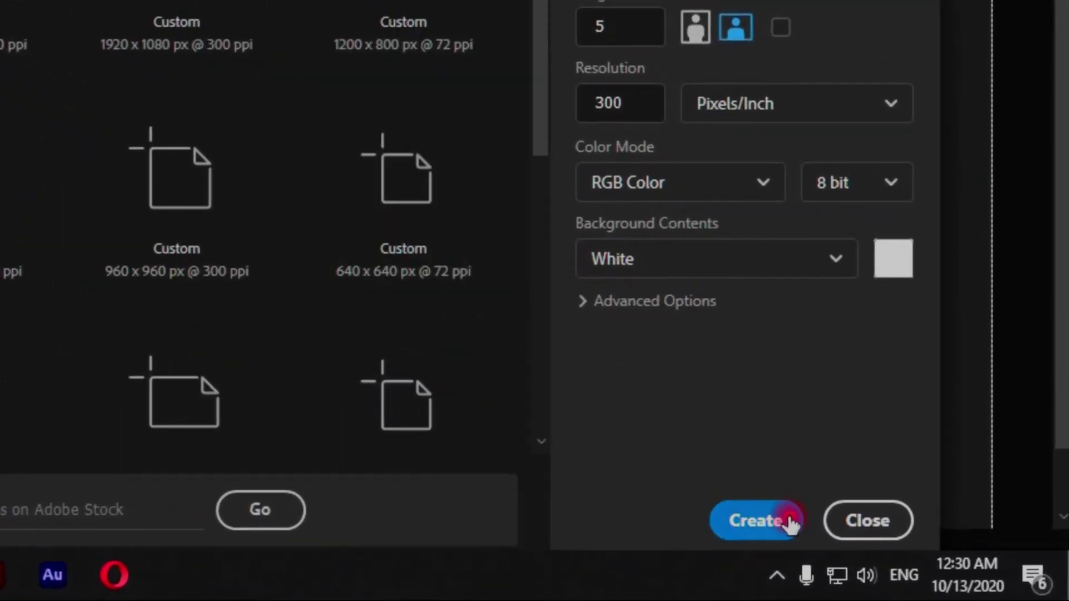
- Create Untitled-1 with the default 7 x 5 inch, 300 ppi RGB white-background preset
{"action": "left_click", "coordinate": [790, 524]}
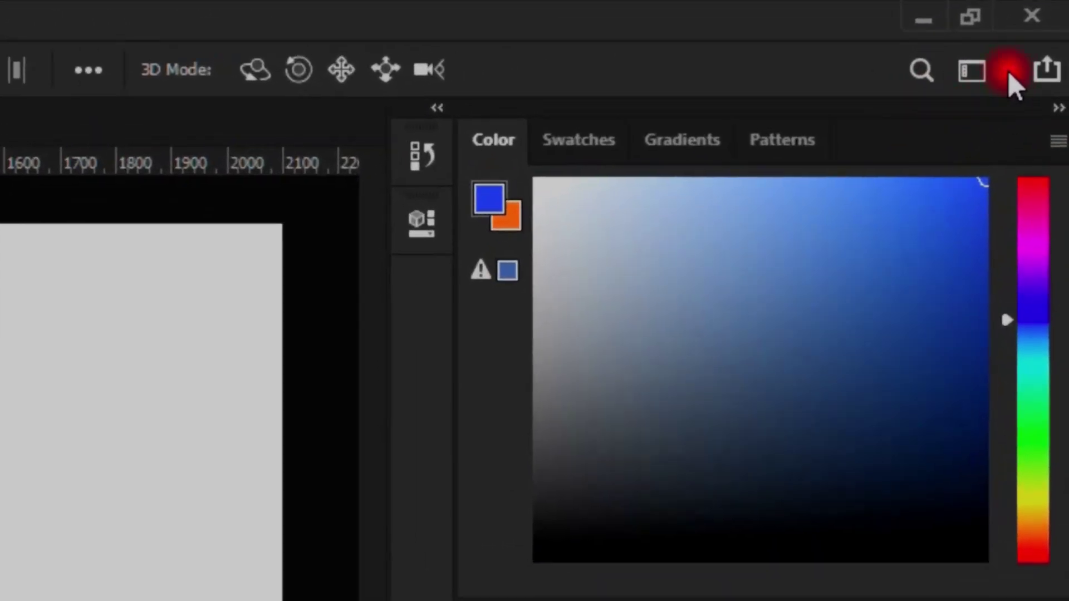
{"action": "left_click", "coordinate": [1007, 71]}
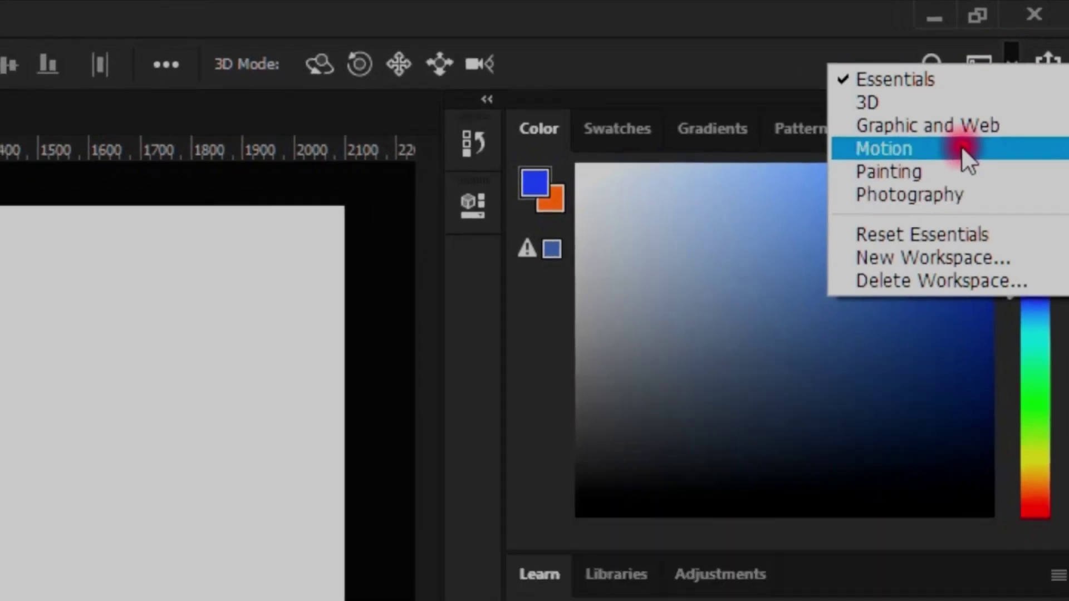
{"action": "left_click", "coordinate": [957, 163]}
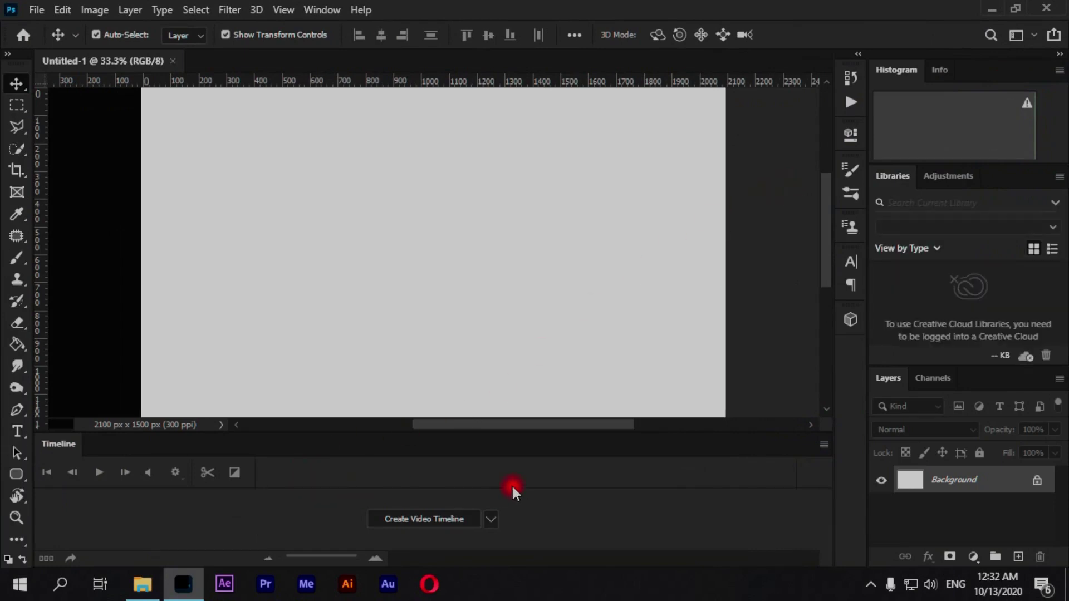
{"action": "left_click", "coordinate": [458, 515]}
{"action": "left_click", "coordinate": [1032, 35]}
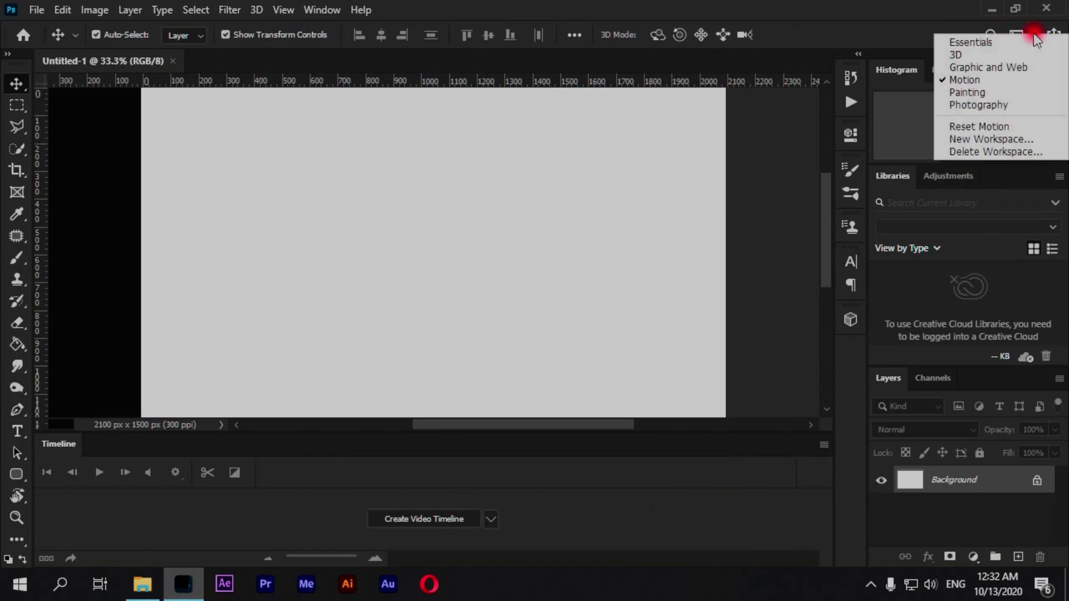
{"action": "left_click", "coordinate": [989, 54]}
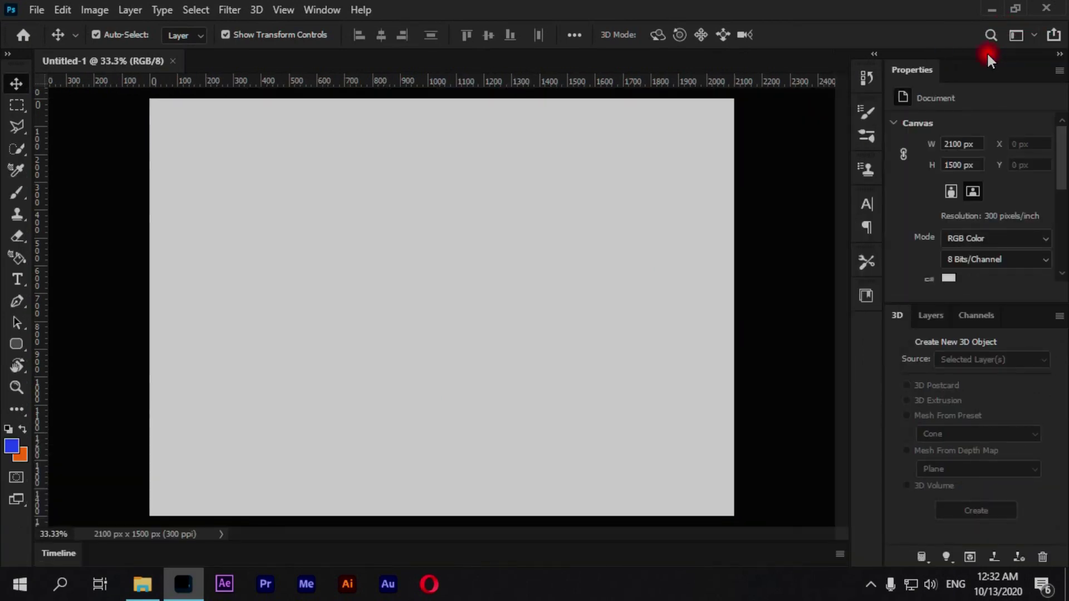
{"action": "left_click", "coordinate": [1038, 35]}
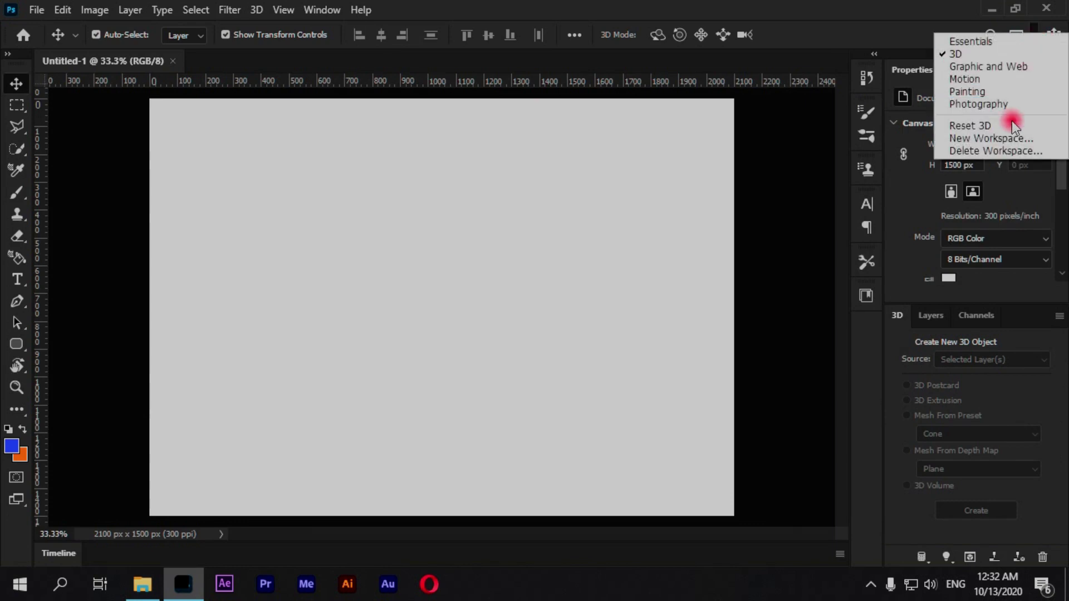
{"action": "left_click", "coordinate": [998, 105]}
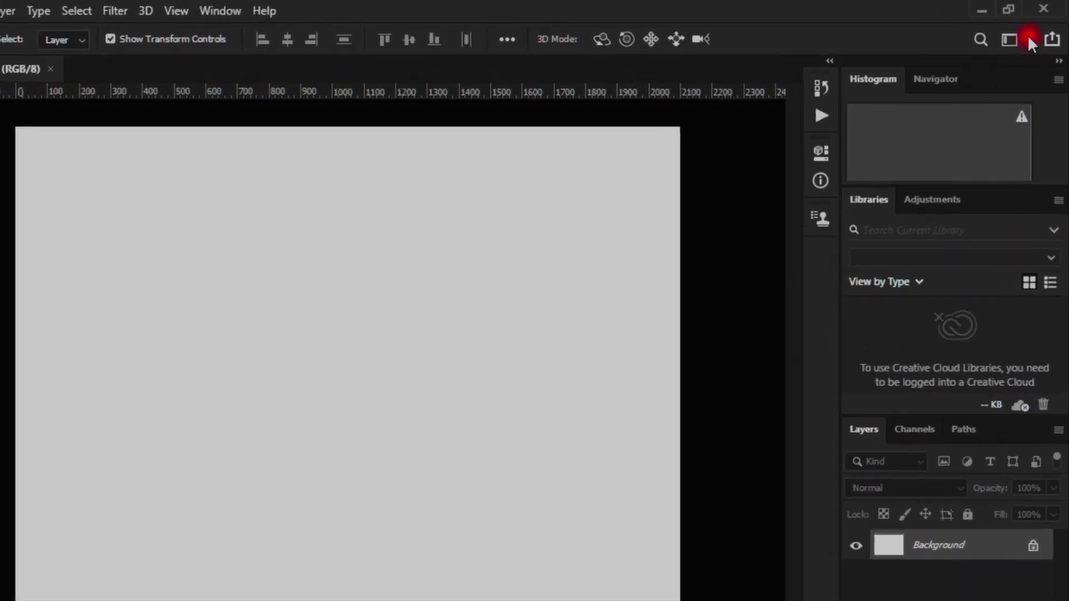
{"action": "left_click", "coordinate": [1031, 33]}
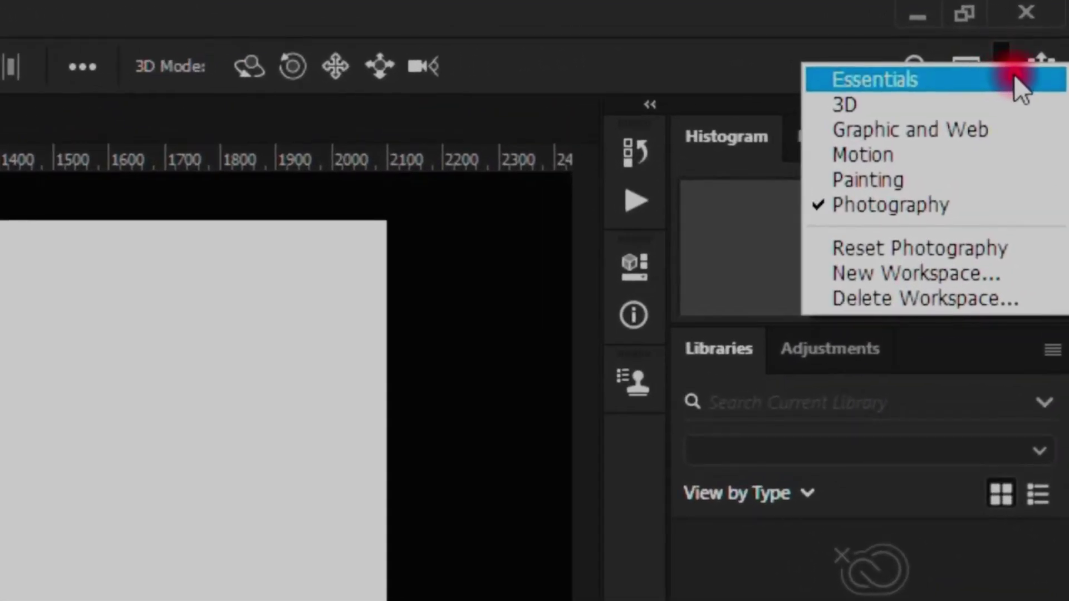
{"action": "left_click", "coordinate": [1014, 67]}
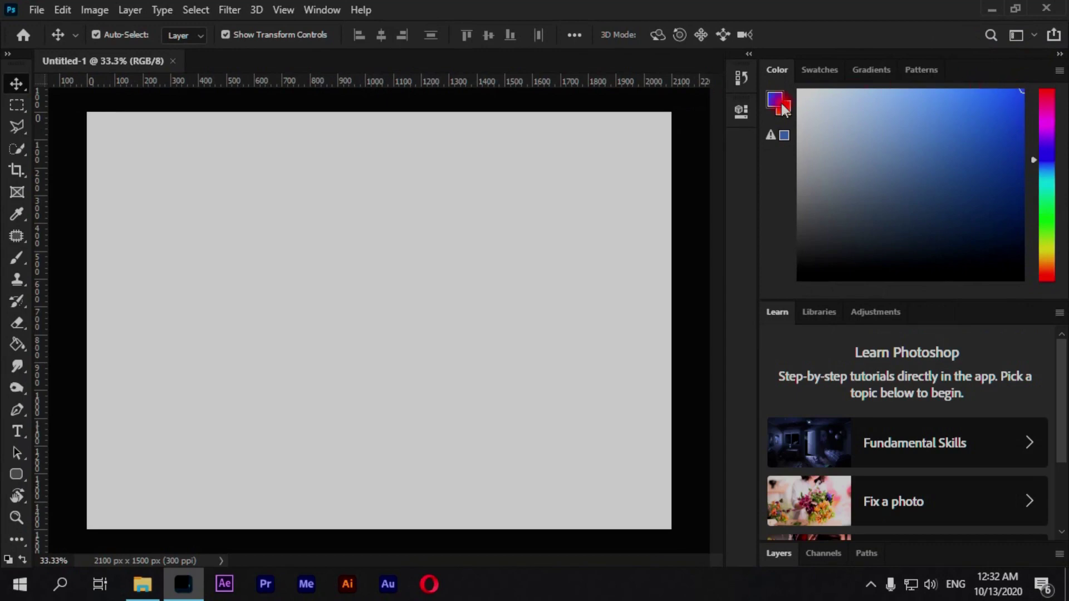
{"action": "left_click_drag", "start_coordinate": [829, 71], "coordinate": [829, 72]}
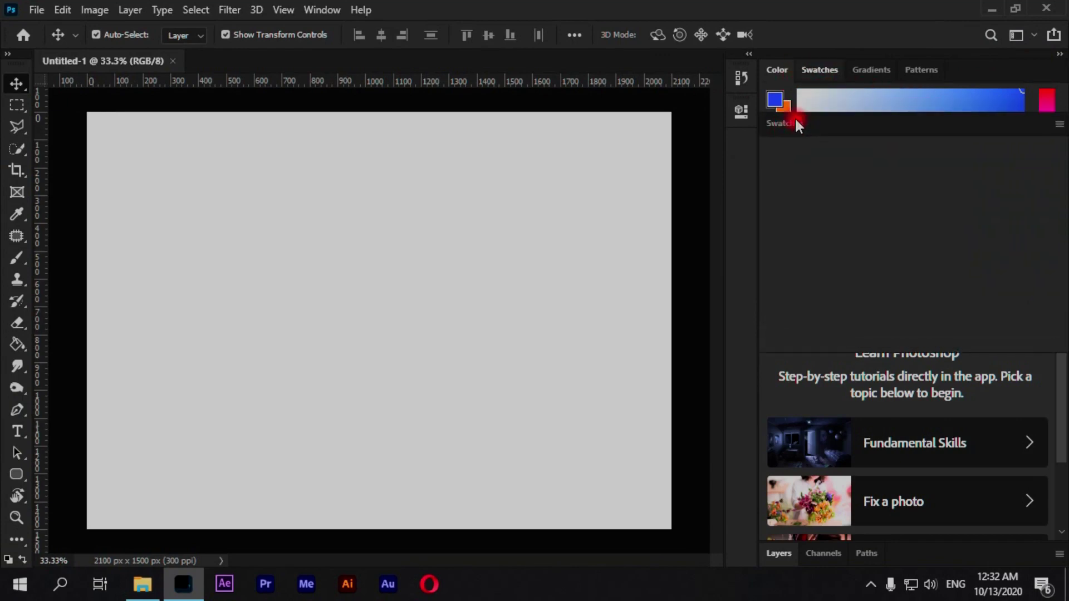
{"action": "left_click_drag", "start_coordinate": [744, 173], "coordinate": [745, 167]}
{"action": "left_click_drag", "start_coordinate": [774, 299], "coordinate": [847, 67]}
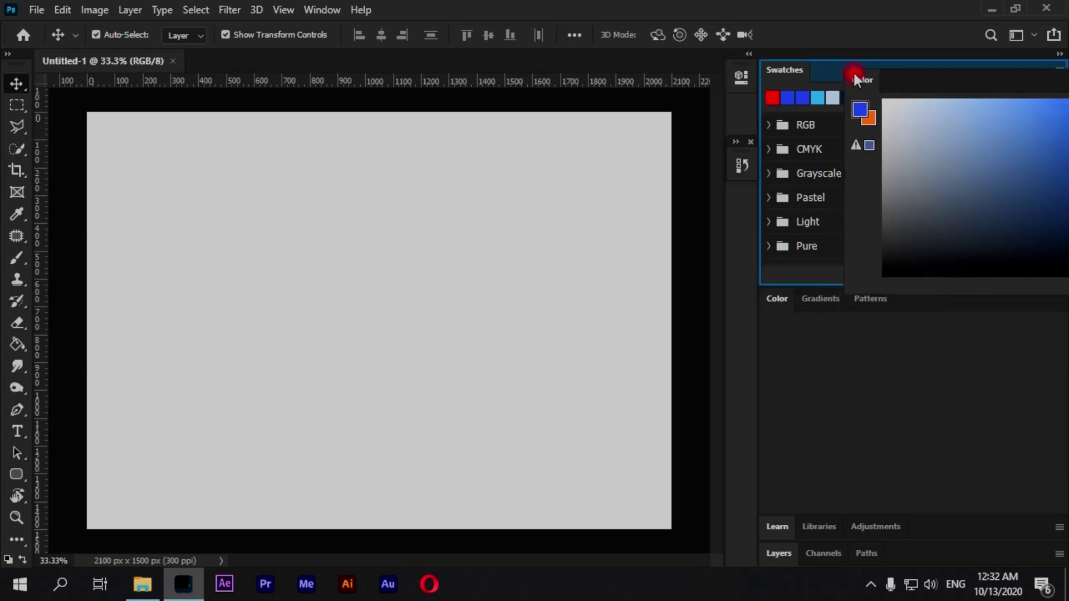
{"action": "left_click_drag", "start_coordinate": [18, 61], "coordinate": [719, 93]}
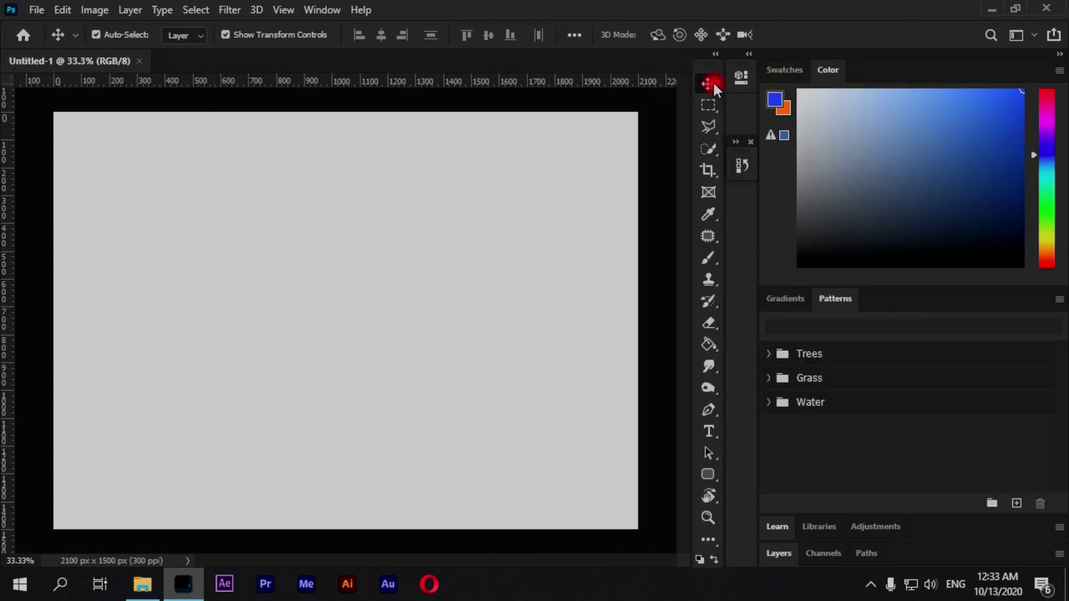
{"action": "left_click_drag", "start_coordinate": [697, 78], "coordinate": [720, 121]}
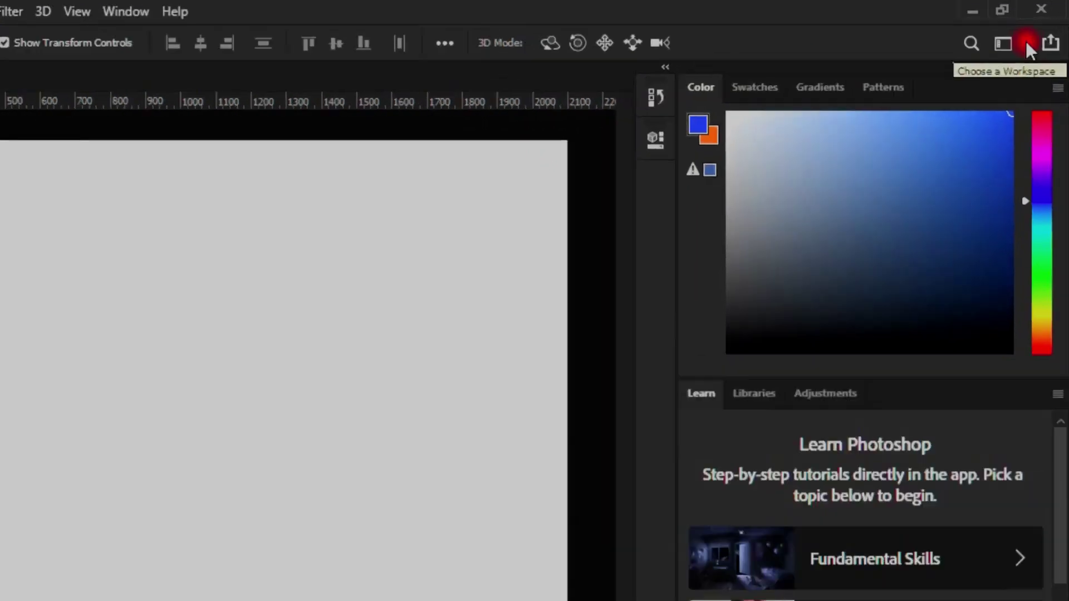
{"action": "left_click", "coordinate": [1034, 35]}
{"action": "left_click", "coordinate": [835, 250]}
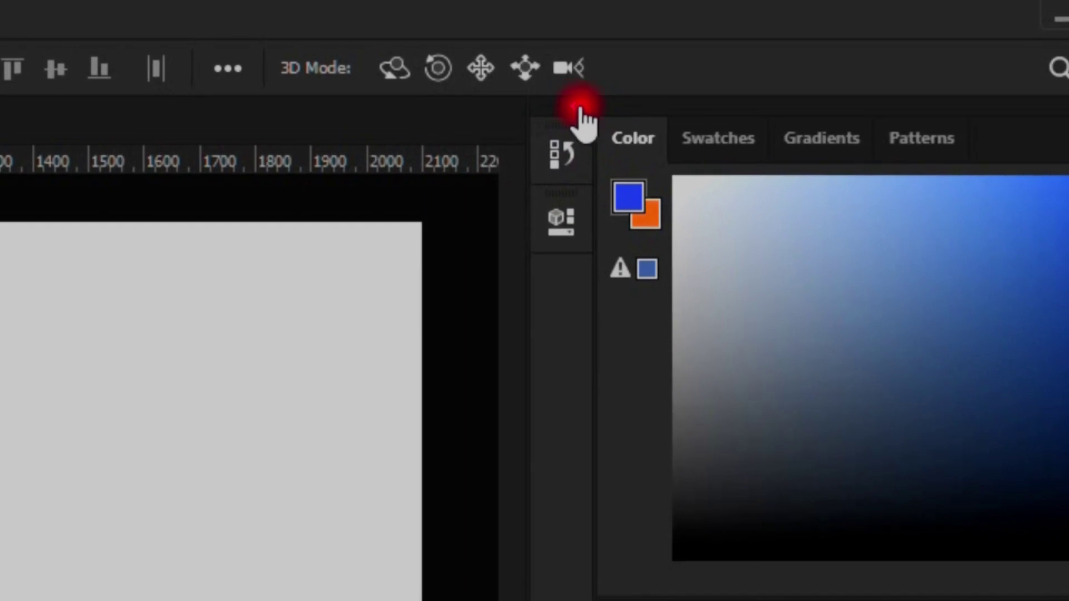
- Collapse the panel dock to icons, widen the column to show labels, and open History
{"action": "left_click", "coordinate": [582, 114]}
{"action": "left_click", "coordinate": [582, 111]}
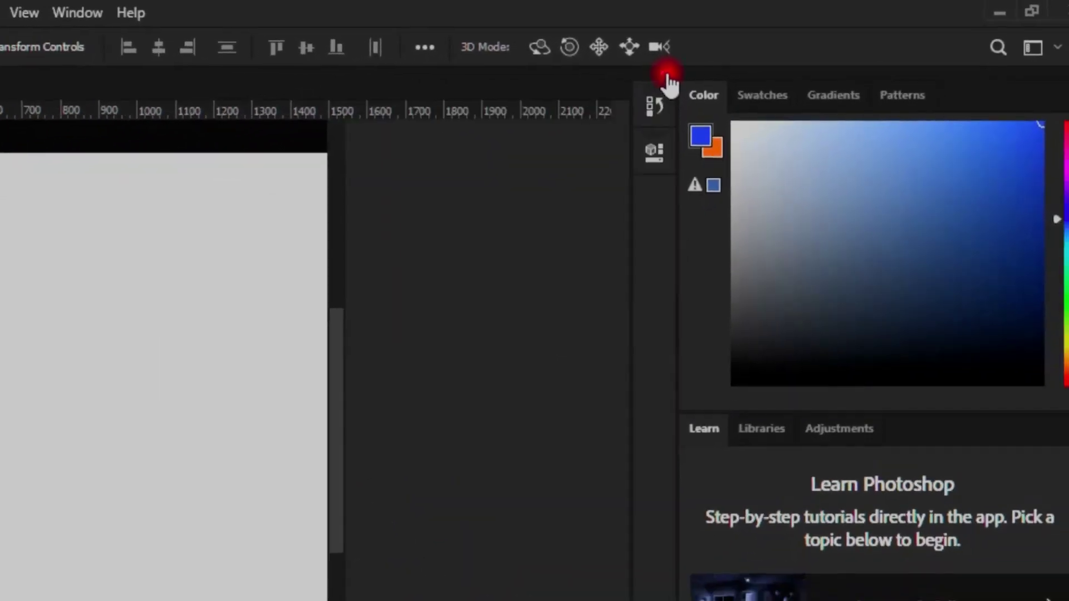
{"action": "left_click", "coordinate": [1063, 65]}
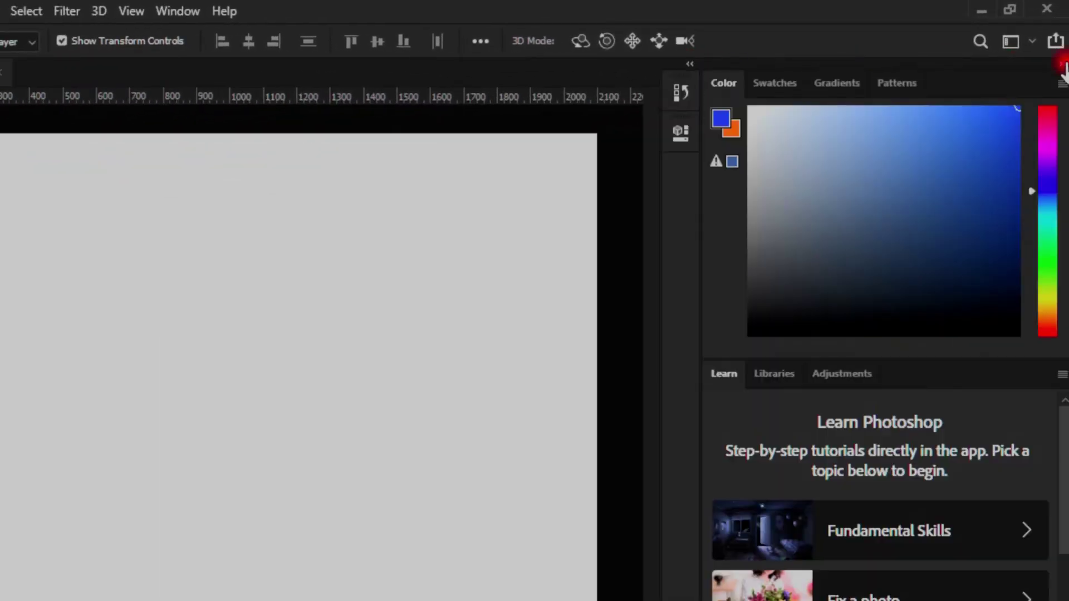
{"action": "left_click", "coordinate": [1063, 64]}
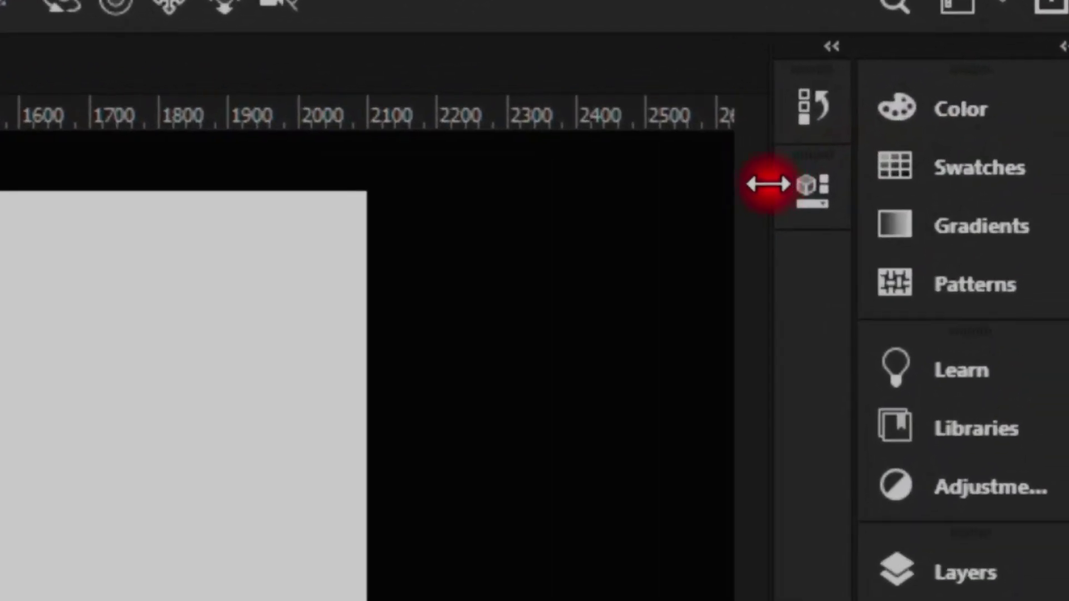
{"action": "mouse_move", "coordinate": [776, 184]}
{"action": "left_mouse_down"}
{"action": "mouse_move", "coordinate": [842, 161]}
{"action": "mouse_move", "coordinate": [816, 161]}
{"action": "mouse_move", "coordinate": [854, 160]}
{"action": "mouse_move", "coordinate": [756, 170]}
{"action": "mouse_move", "coordinate": [854, 170]}
{"action": "mouse_move", "coordinate": [733, 179]}
{"action": "mouse_move", "coordinate": [872, 182]}
{"action": "left_mouse_up"}
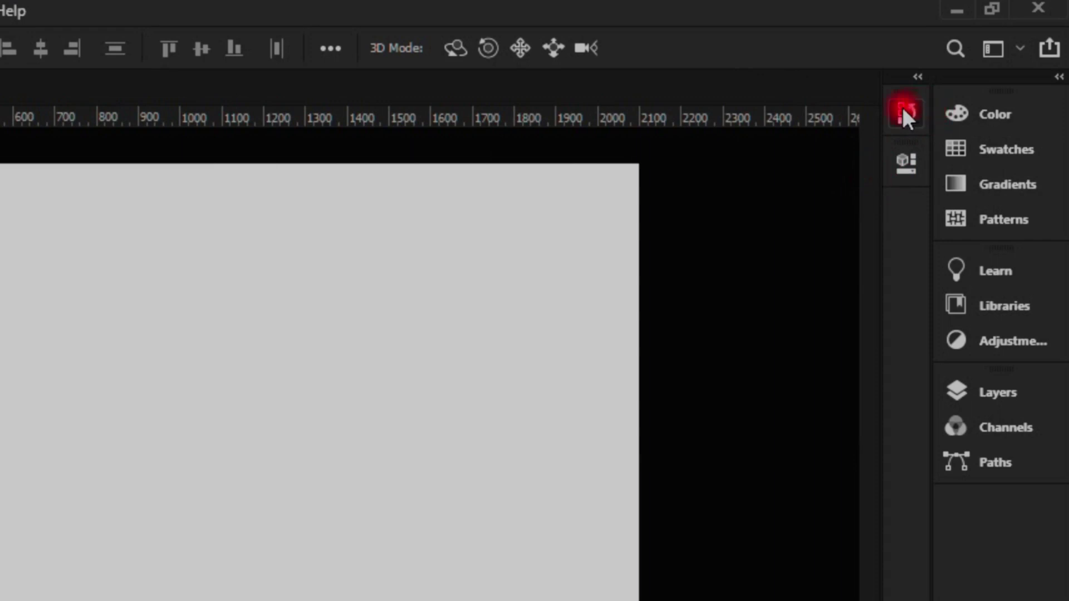
{"action": "left_click", "coordinate": [910, 172]}
- Briefly open History, Properties, Color, Swatches and Gradients, then close them all to clear the canvas
{"action": "left_click", "coordinate": [906, 111]}
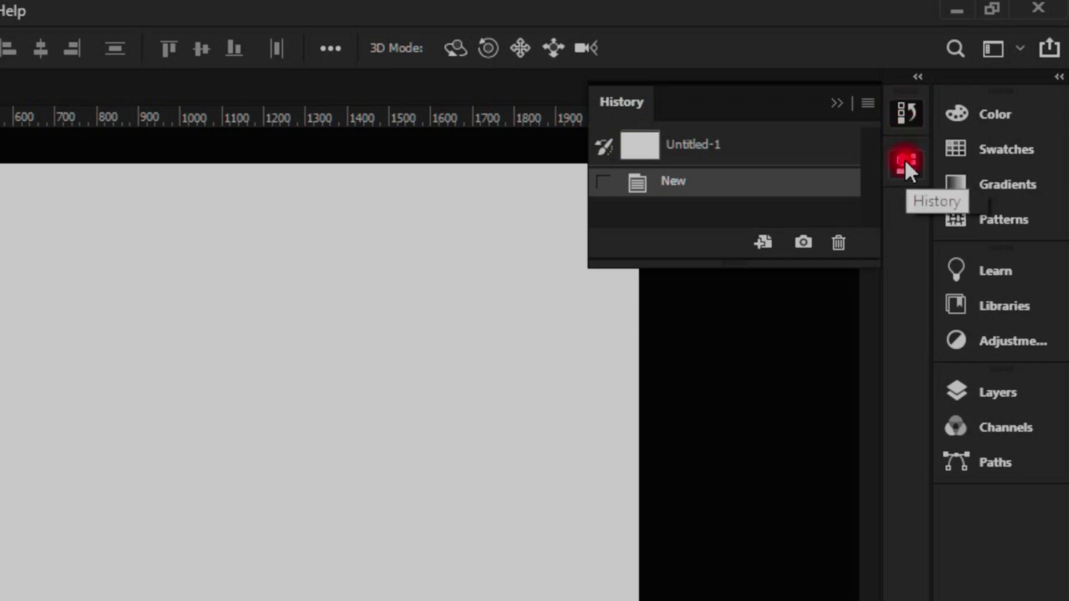
{"action": "left_click", "coordinate": [904, 159]}
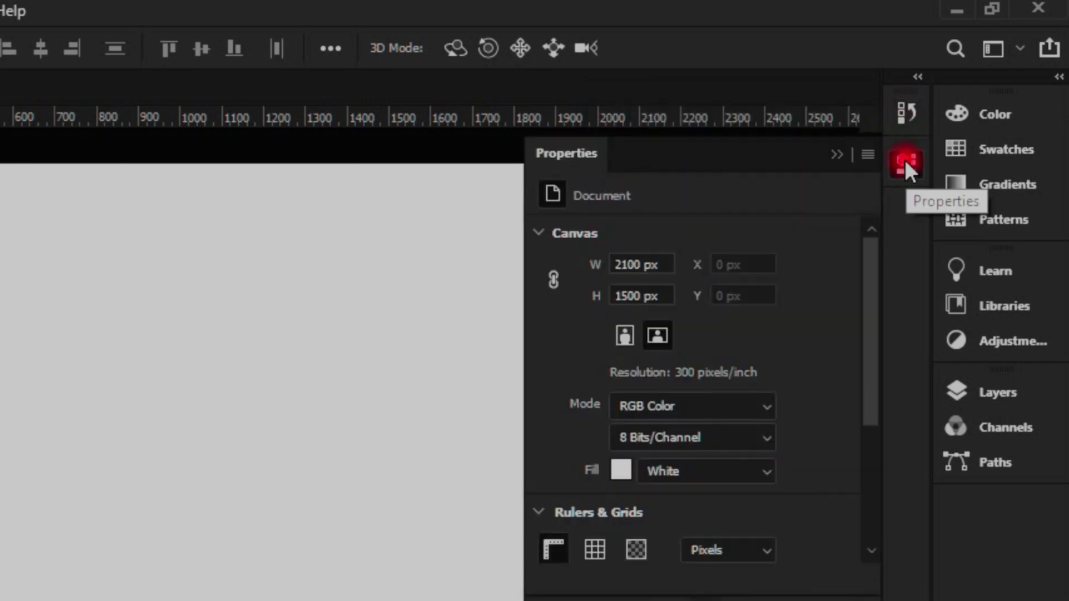
{"action": "left_click", "coordinate": [1007, 113]}
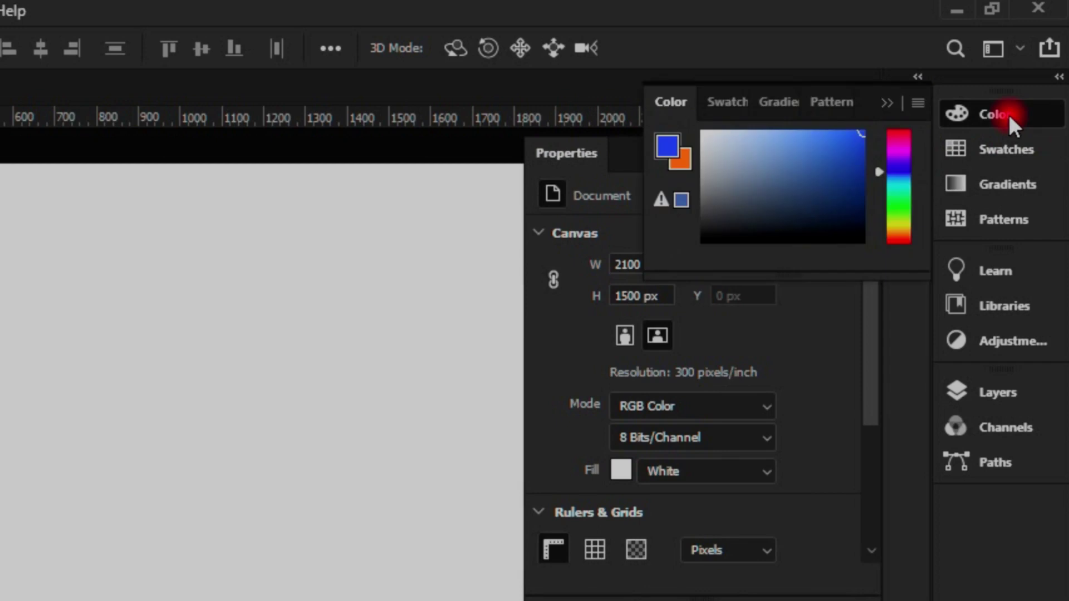
{"action": "left_click", "coordinate": [1008, 150]}
{"action": "left_click", "coordinate": [1007, 185]}
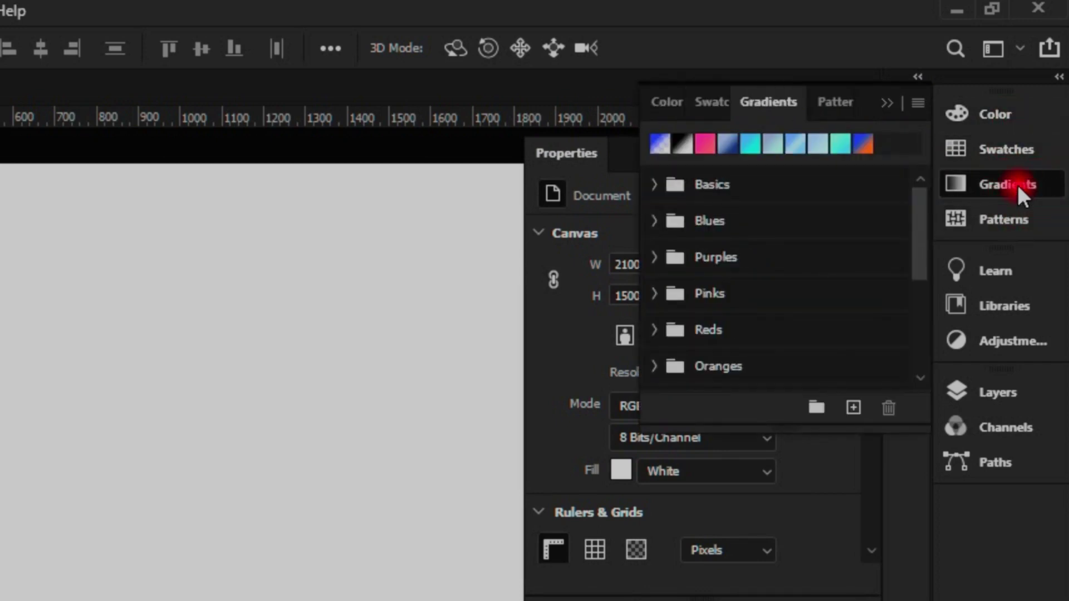
{"action": "left_click", "coordinate": [1017, 182]}
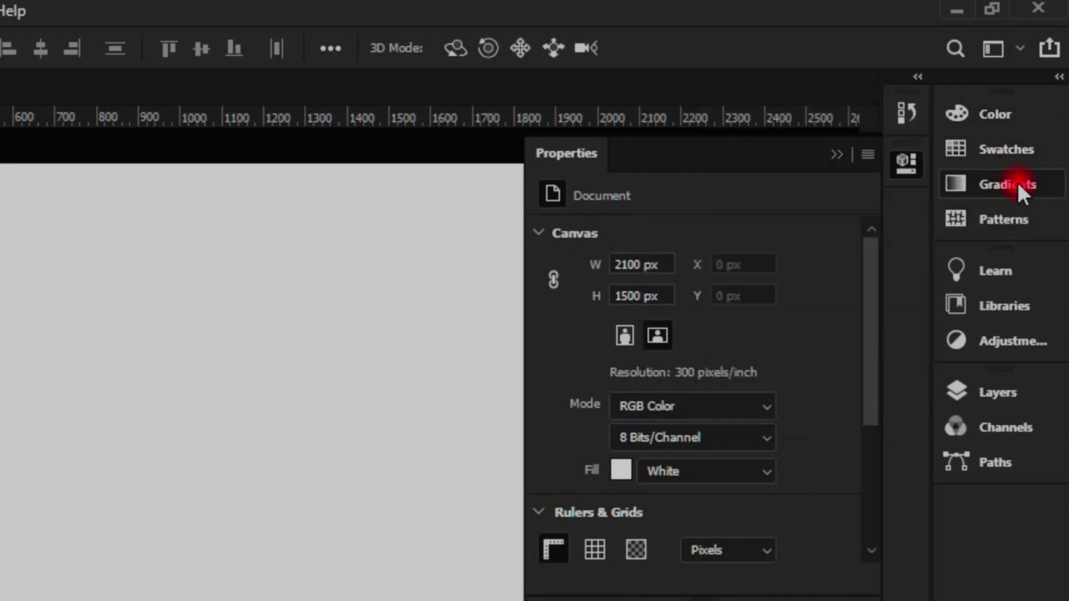
{"action": "left_click", "coordinate": [910, 158]}
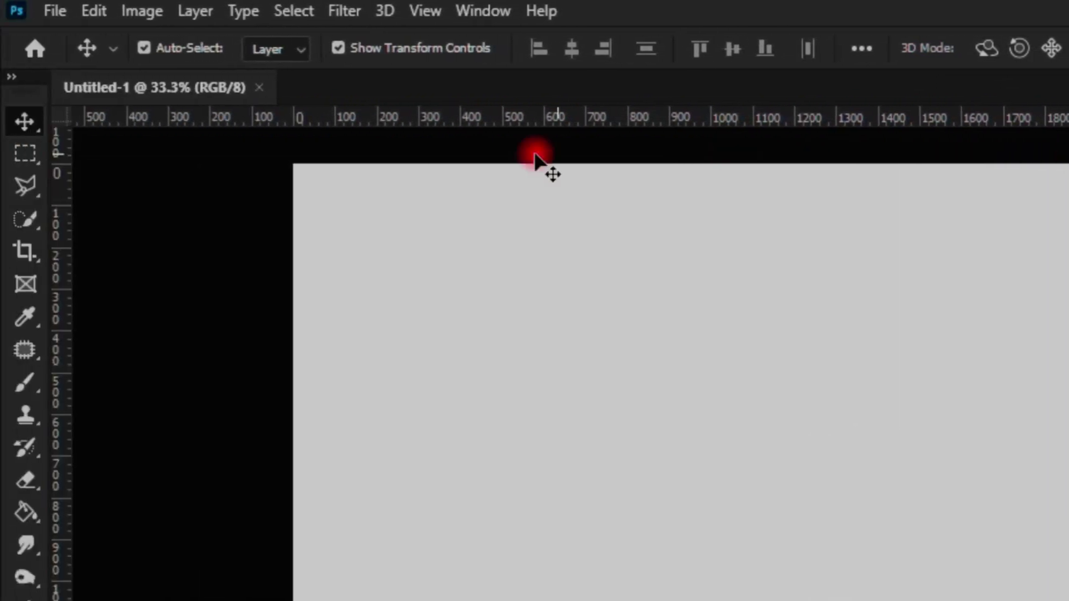
{"action": "left_click", "coordinate": [12, 78]}
{"action": "left_click", "coordinate": [12, 78]}
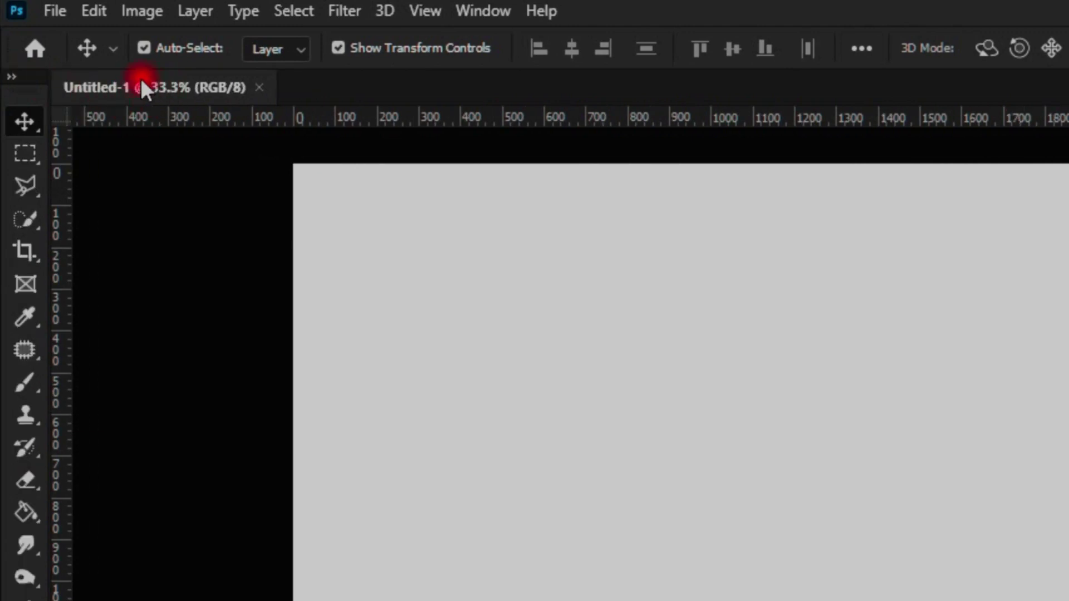
{"action": "left_click_drag", "start_coordinate": [142, 89], "coordinate": [404, 159]}
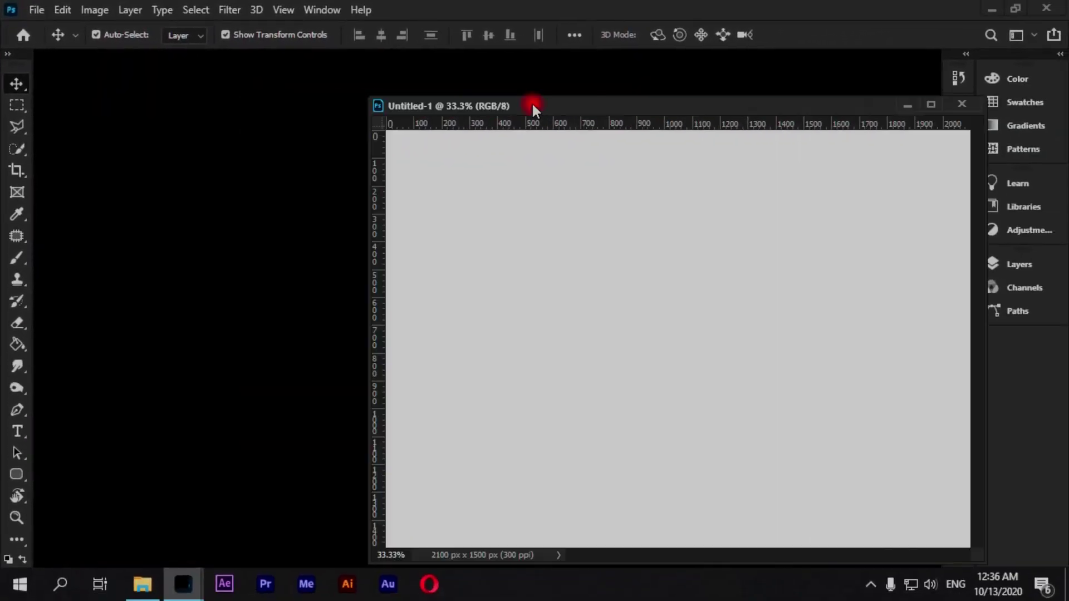
{"action": "mouse_move", "coordinate": [402, 158]}
{"action": "left_mouse_down"}
{"action": "mouse_move", "coordinate": [571, 109]}
{"action": "mouse_move", "coordinate": [476, 55]}
{"action": "left_mouse_up"}
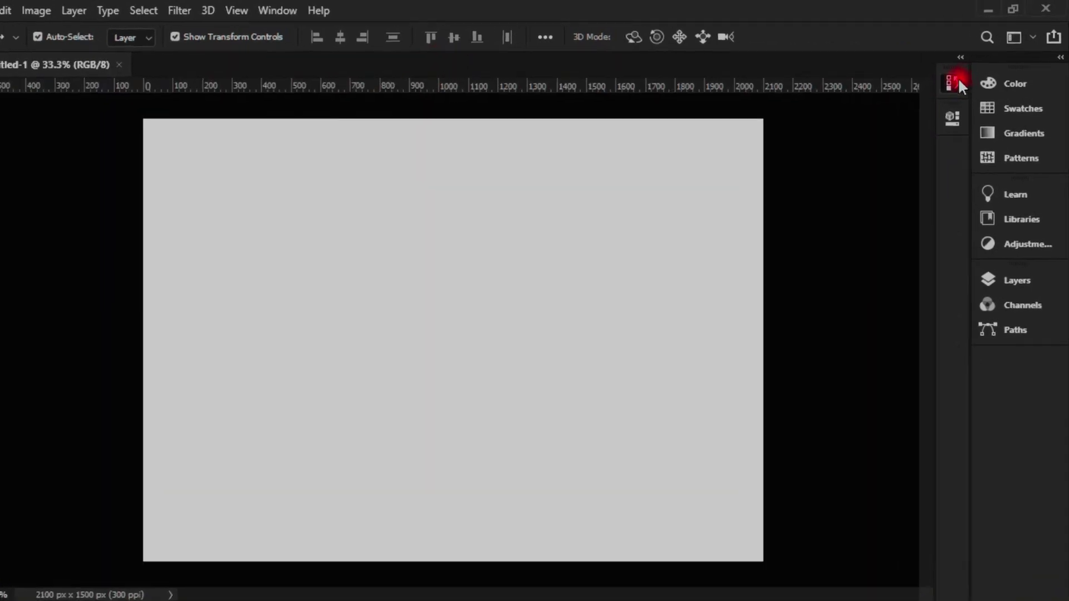
- Close the floating 3D panel, redock History, and collapse the Color and Learn groups to icons
{"action": "left_click_drag", "start_coordinate": [958, 78], "coordinate": [903, 103]}
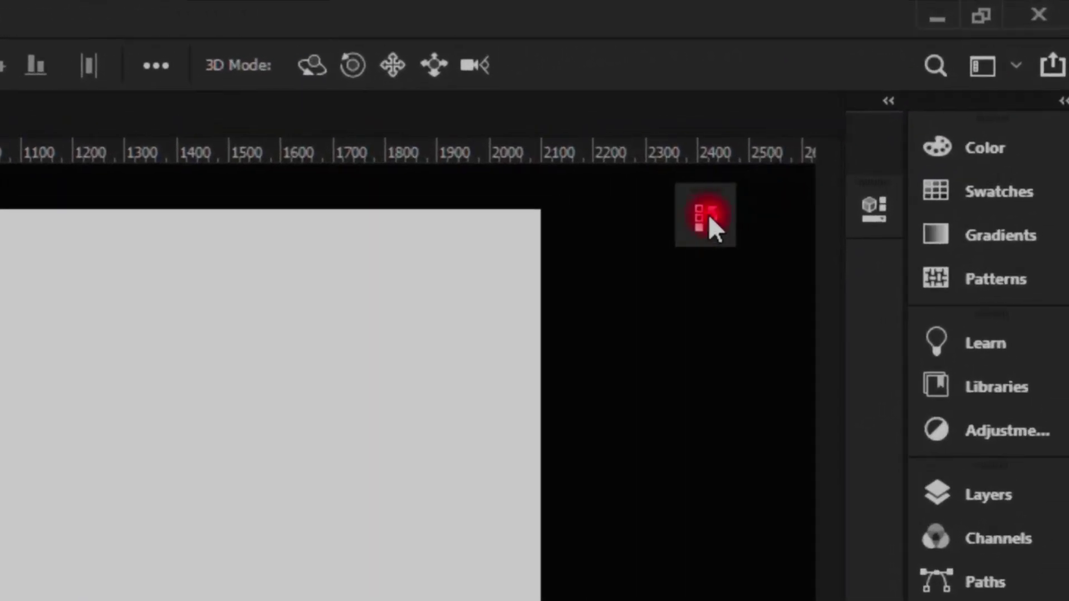
{"action": "left_click_drag", "start_coordinate": [831, 143], "coordinate": [720, 222]}
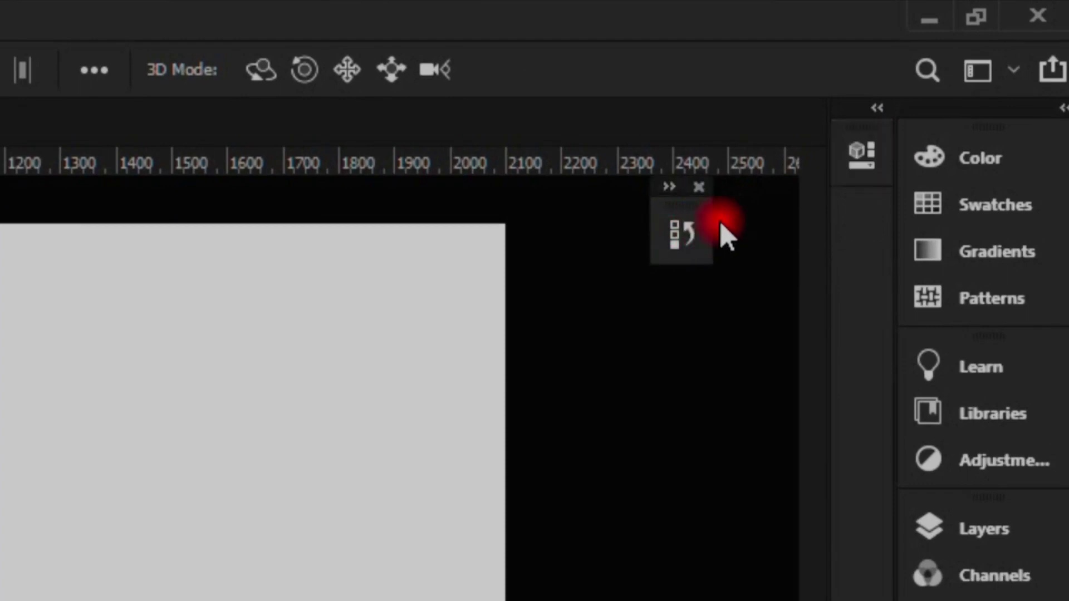
{"action": "mouse_move", "coordinate": [841, 185]}
{"action": "left_mouse_down"}
{"action": "mouse_move", "coordinate": [685, 328]}
{"action": "mouse_move", "coordinate": [703, 241]}
{"action": "left_mouse_up"}
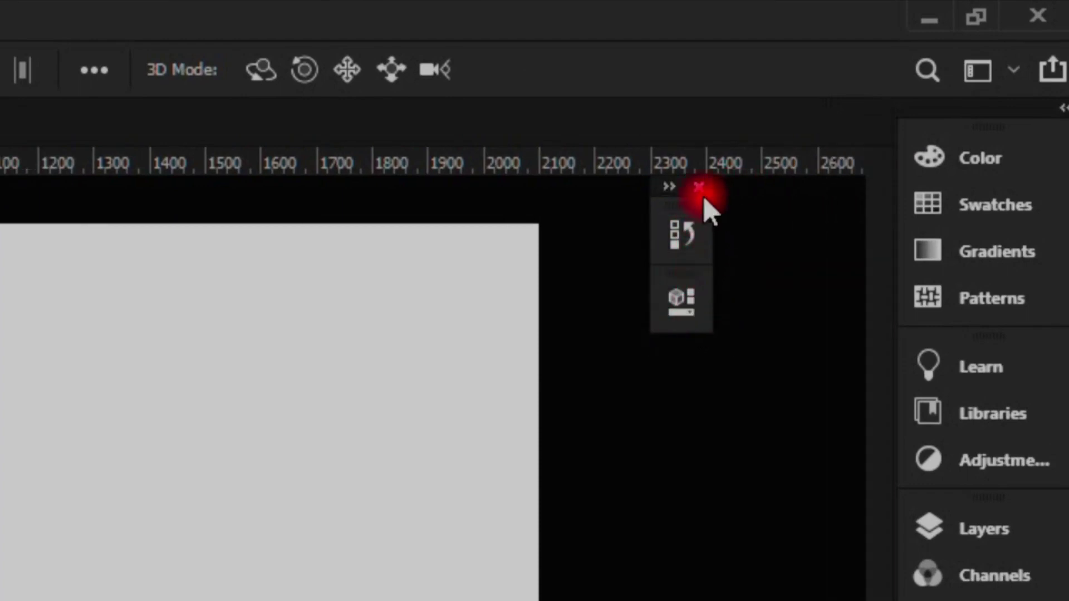
{"action": "left_click_drag", "start_coordinate": [681, 202], "coordinate": [892, 181]}
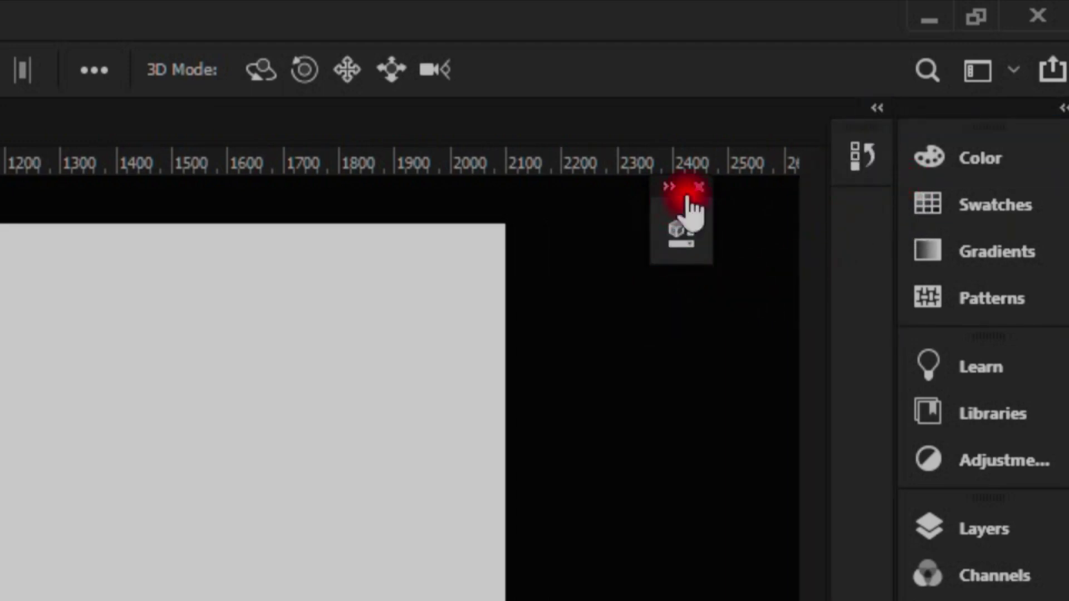
{"action": "left_click_drag", "start_coordinate": [700, 186], "coordinate": [857, 273]}
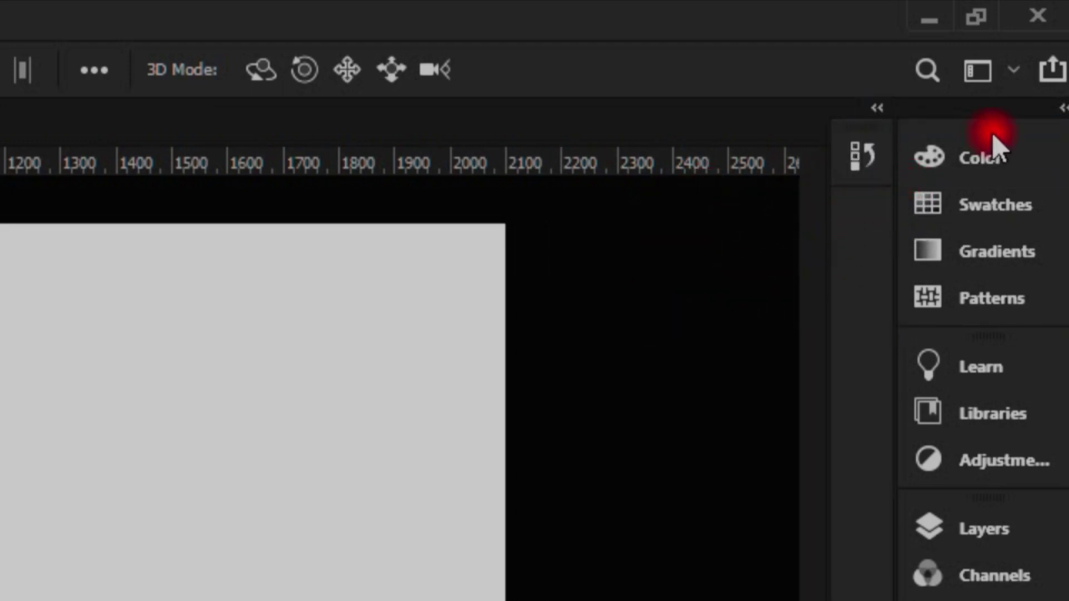
{"action": "left_click_drag", "start_coordinate": [995, 131], "coordinate": [873, 228]}
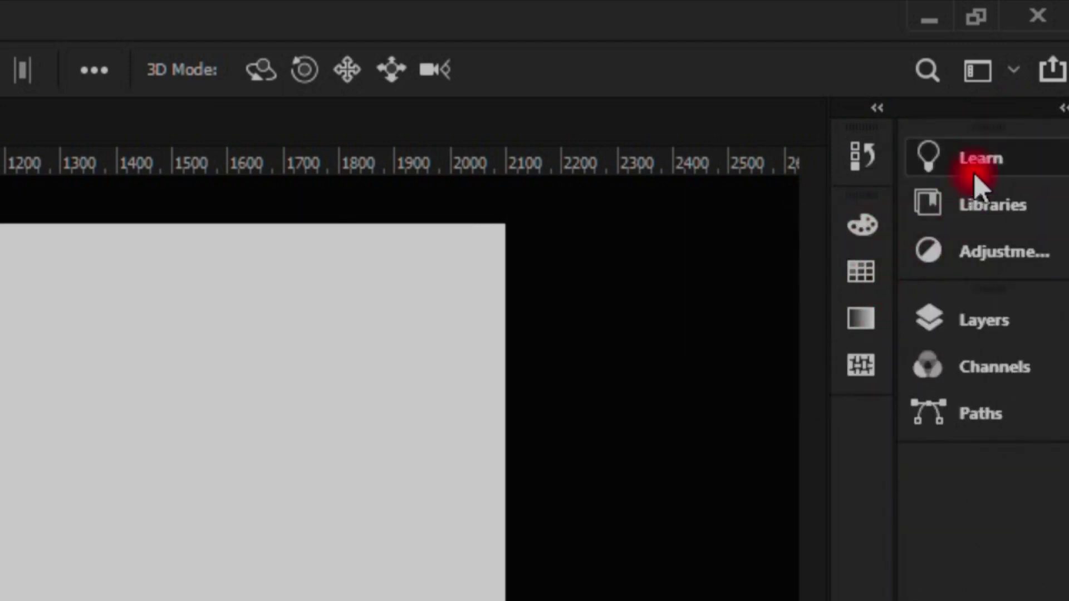
{"action": "left_click_drag", "start_coordinate": [984, 139], "coordinate": [872, 423]}
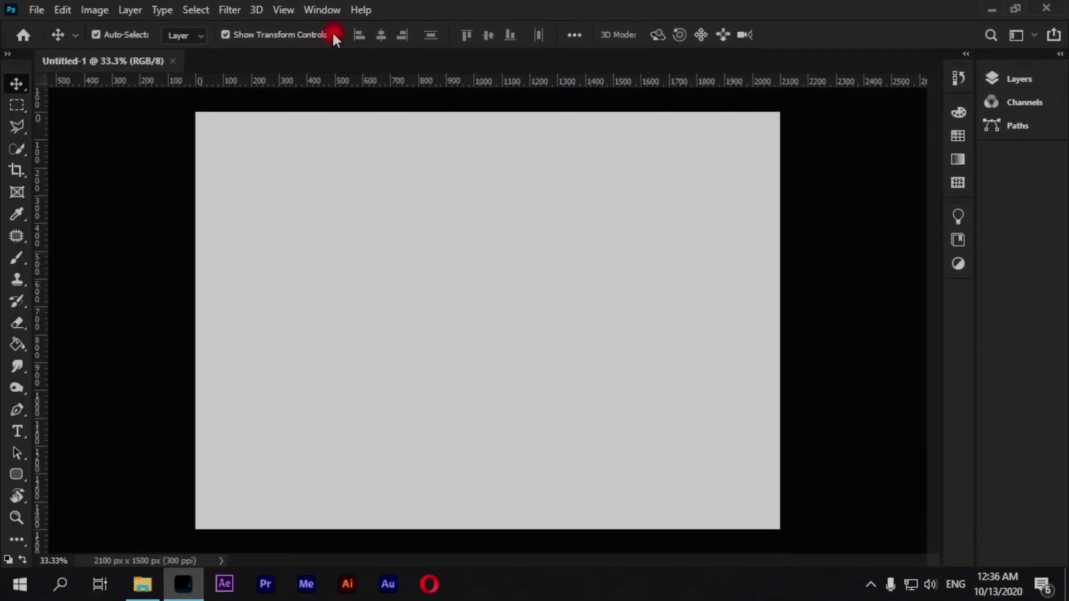
- Open Character and Paragraph from the Window menu and dock them beside Layers, Channels and Paths
{"action": "left_click", "coordinate": [322, 9]}
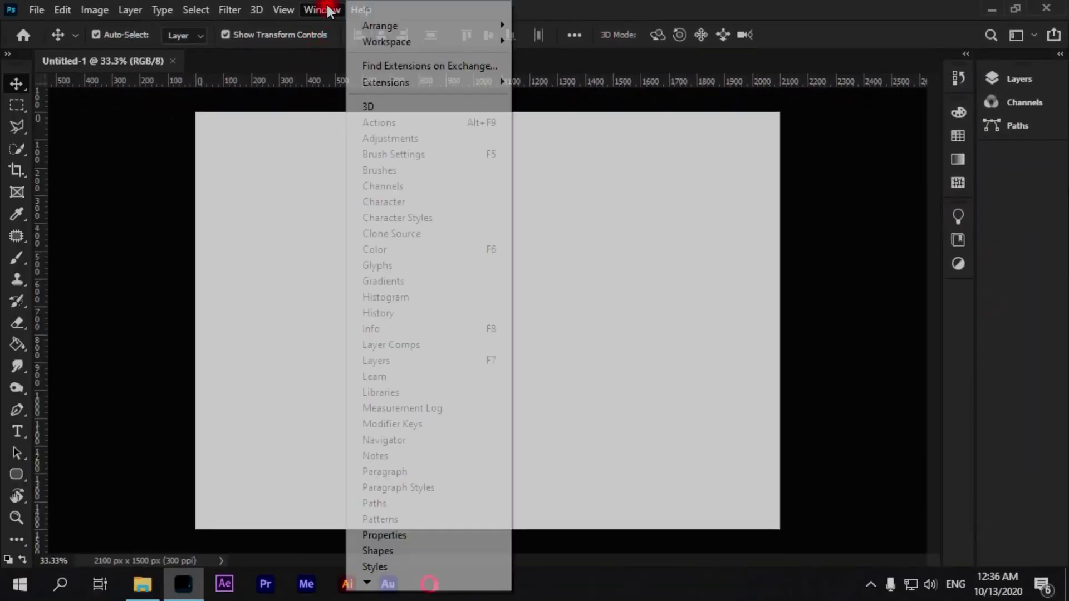
{"action": "left_click", "coordinate": [421, 202]}
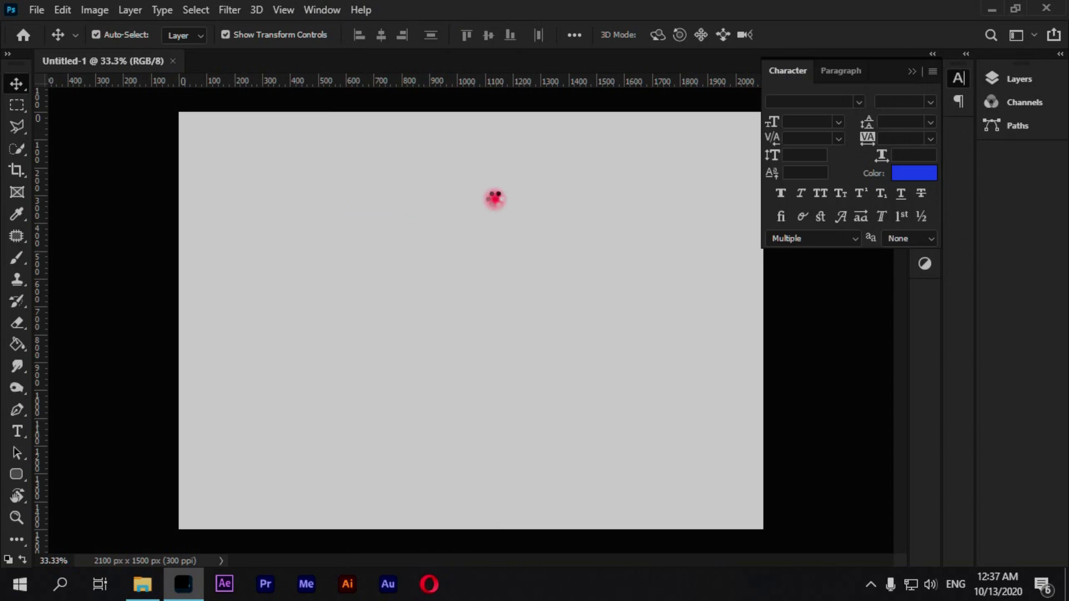
{"action": "left_click", "coordinate": [960, 102]}
{"action": "left_click", "coordinate": [961, 76]}
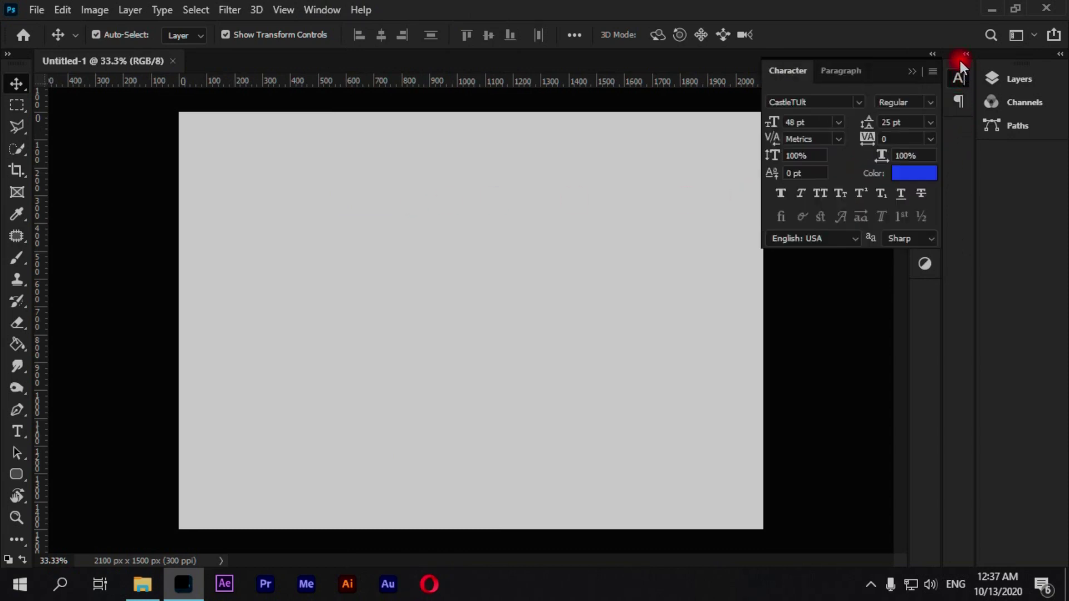
{"action": "left_click_drag", "start_coordinate": [959, 62], "coordinate": [1017, 153]}
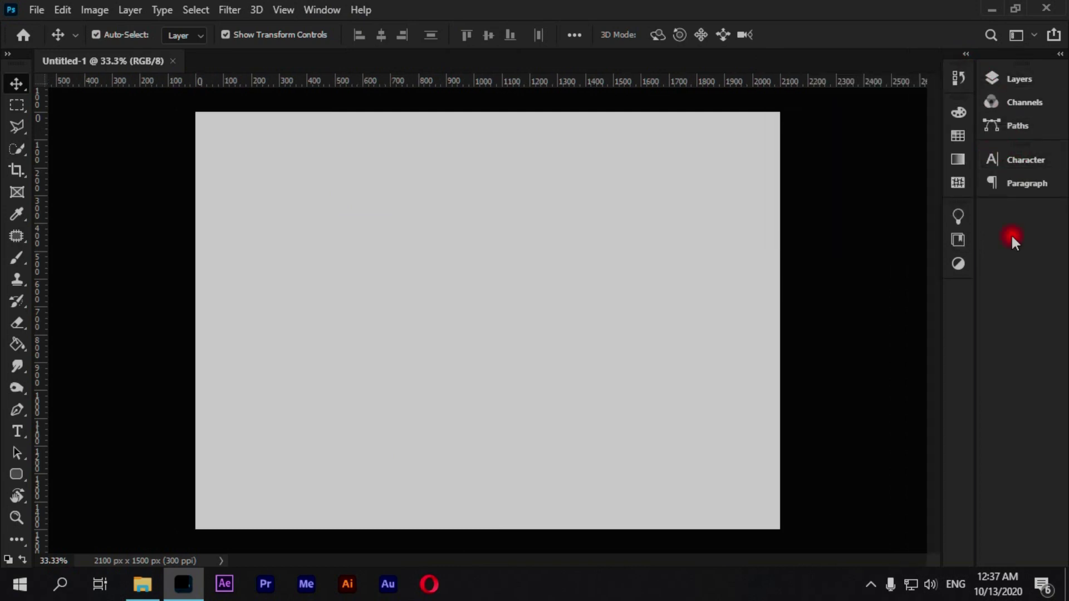
- Choose Reset Essentials from the workspace switcher to restore the default panel layout
{"action": "left_click", "coordinate": [1033, 36]}
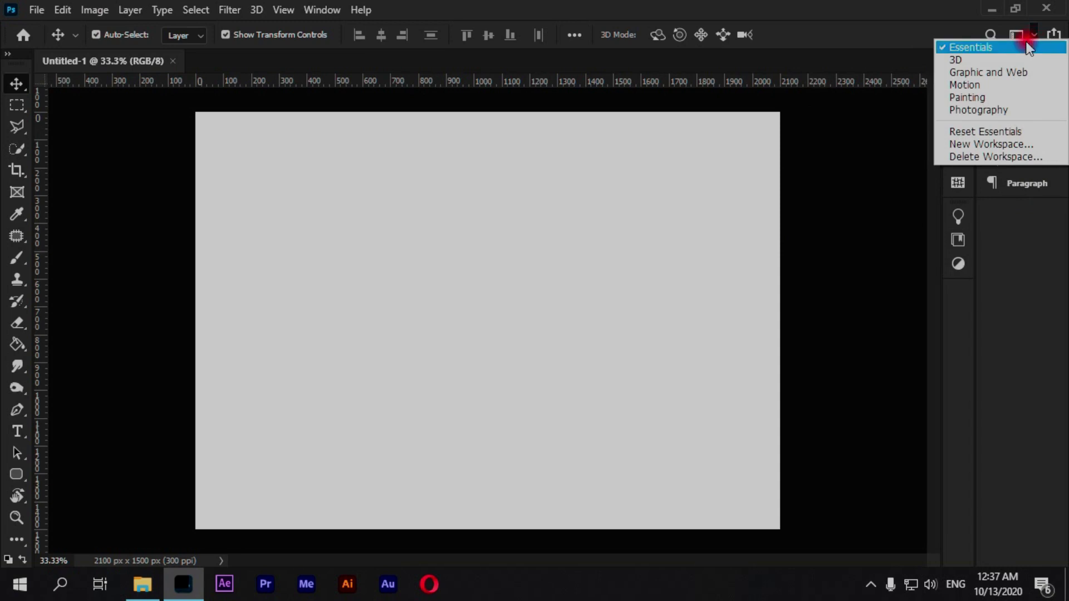
{"action": "left_click", "coordinate": [1023, 132]}
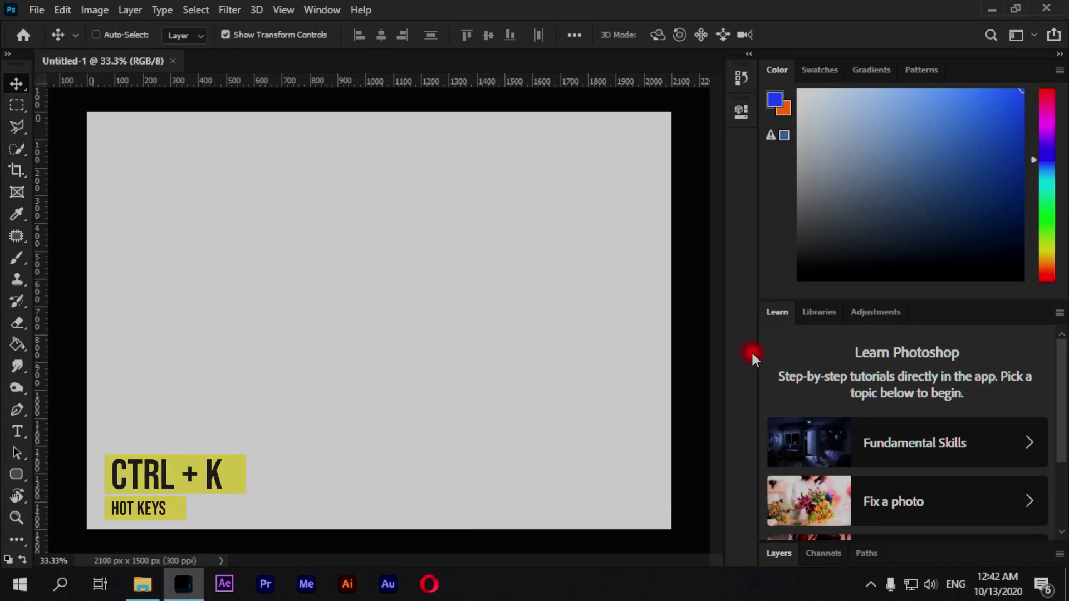
{"action": "key", "text": "ctrl+k"}
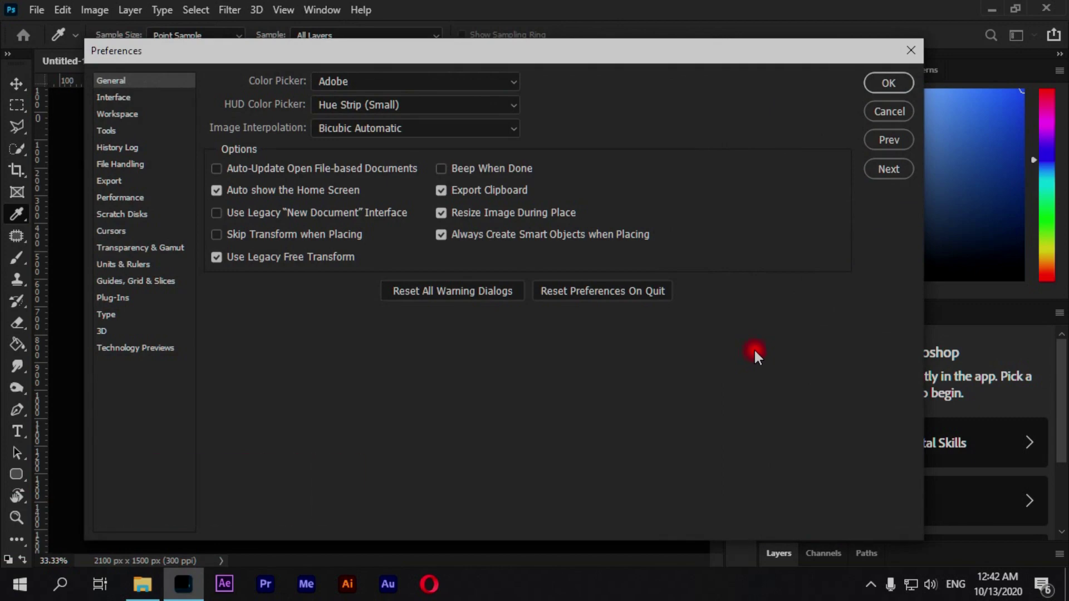
{"action": "left_click_drag", "start_coordinate": [713, 55], "coordinate": [717, 47]}
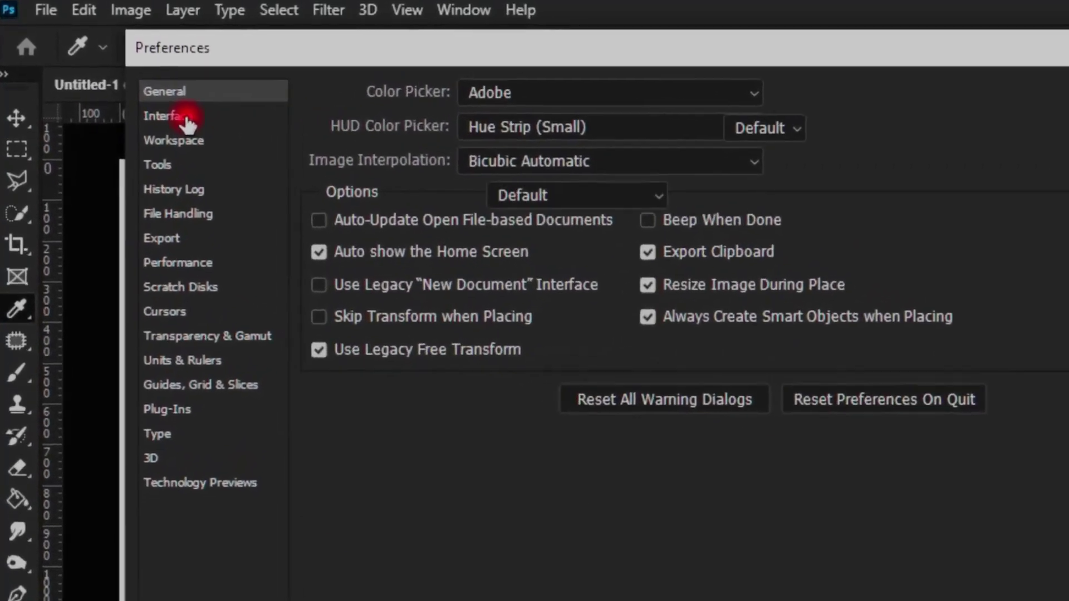
{"action": "left_click", "coordinate": [187, 123]}
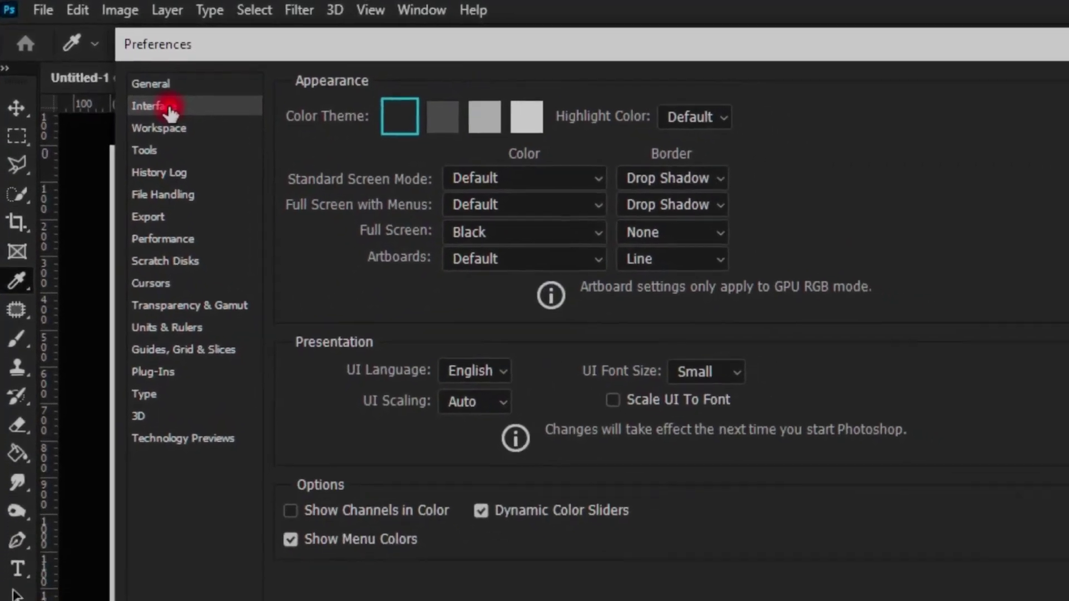
{"action": "left_click", "coordinate": [891, 106]}
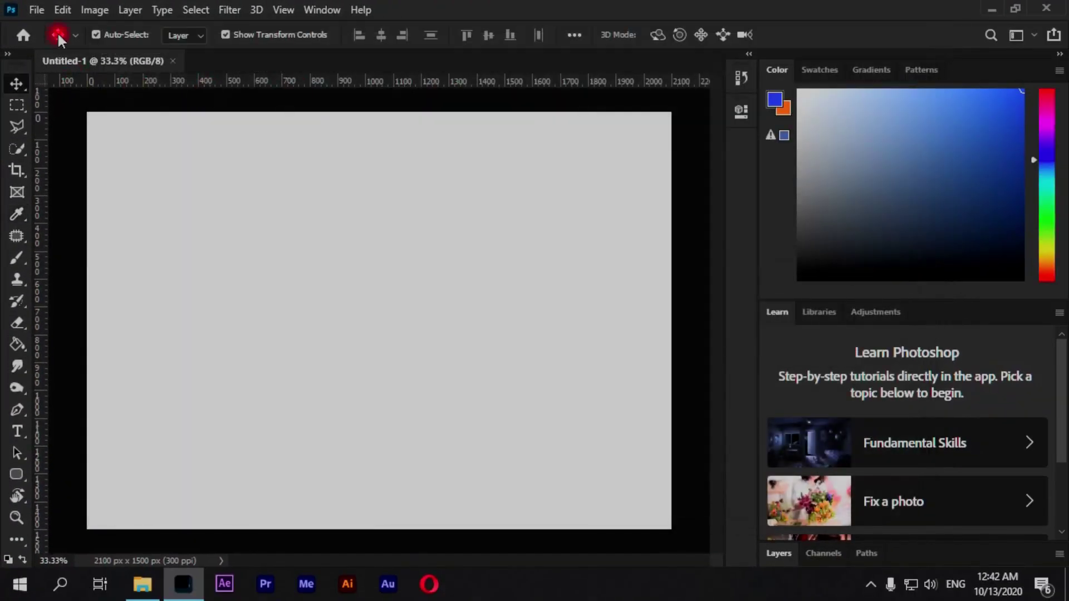
{"action": "left_click", "coordinate": [62, 10]}
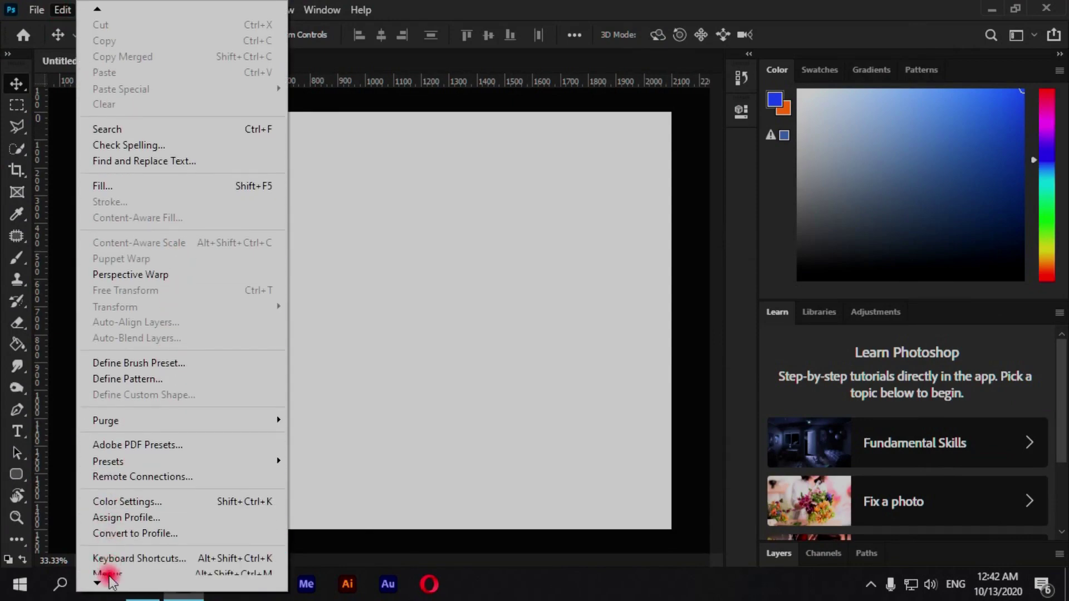
{"action": "mouse_move", "coordinate": [232, 553]}
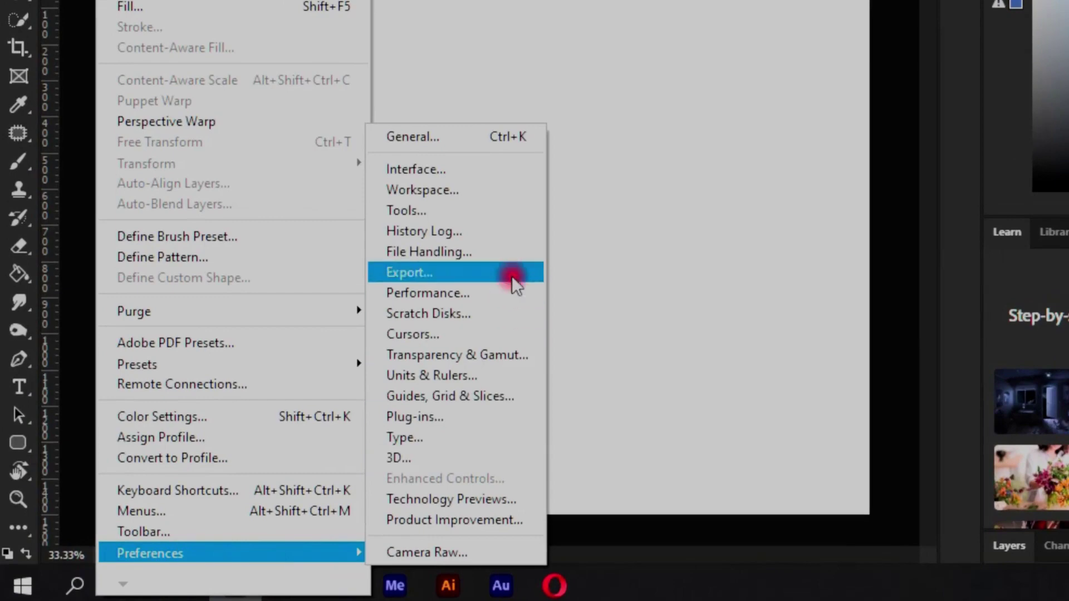
{"action": "left_click", "coordinate": [516, 175]}
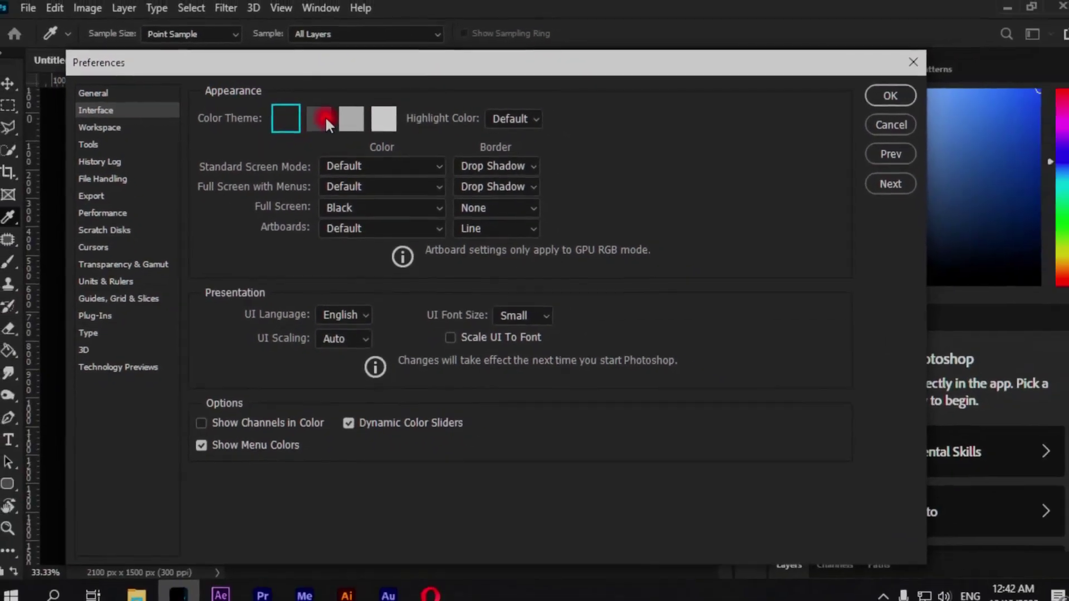
{"action": "left_click", "coordinate": [320, 118]}
{"action": "left_click", "coordinate": [355, 118]}
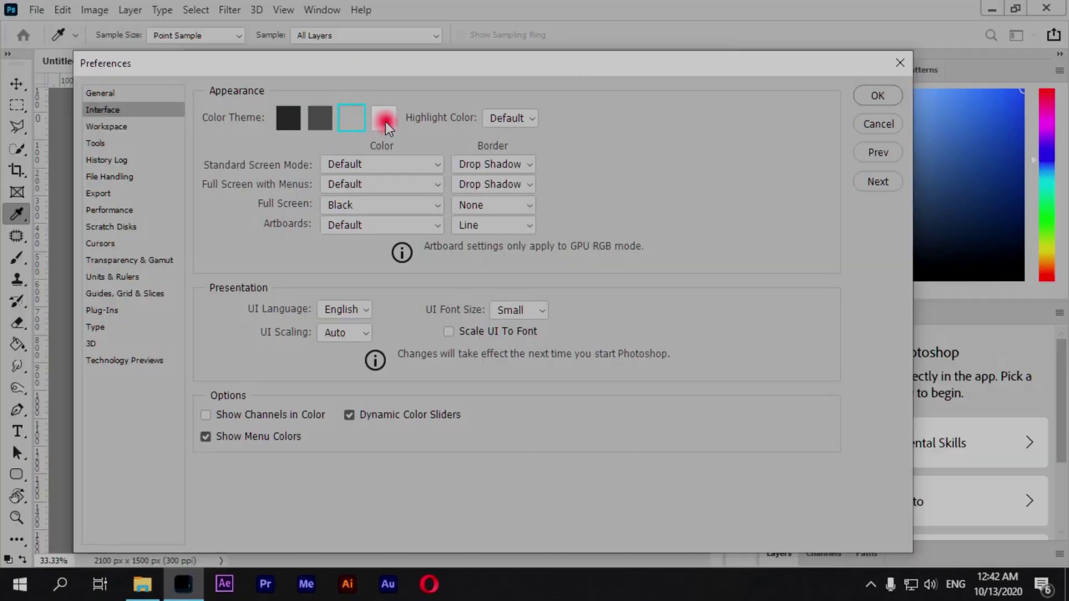
{"action": "left_click", "coordinate": [385, 122]}
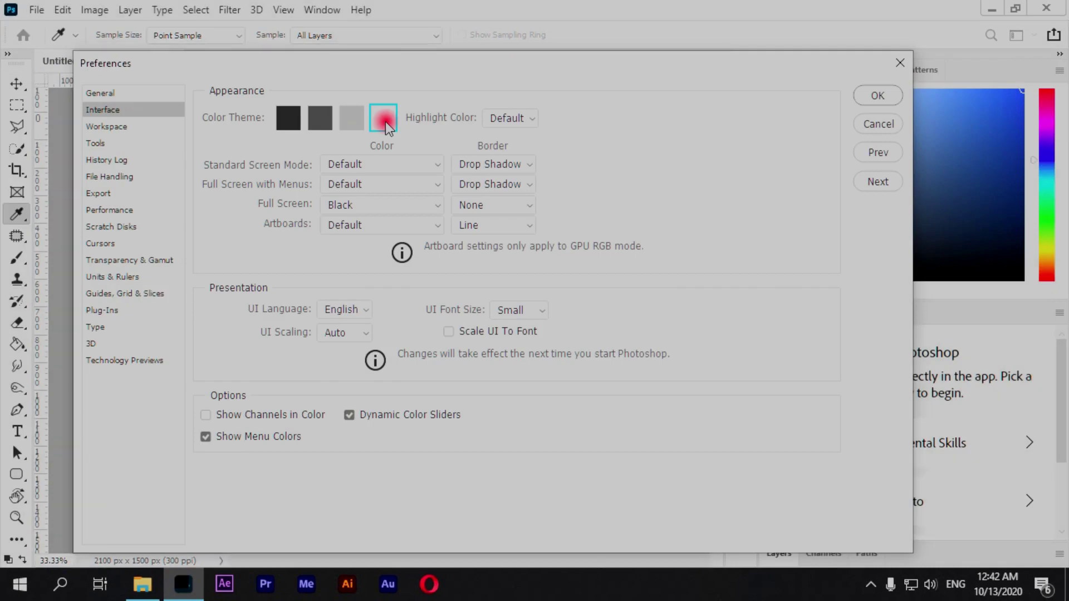
{"action": "left_click", "coordinate": [285, 117]}
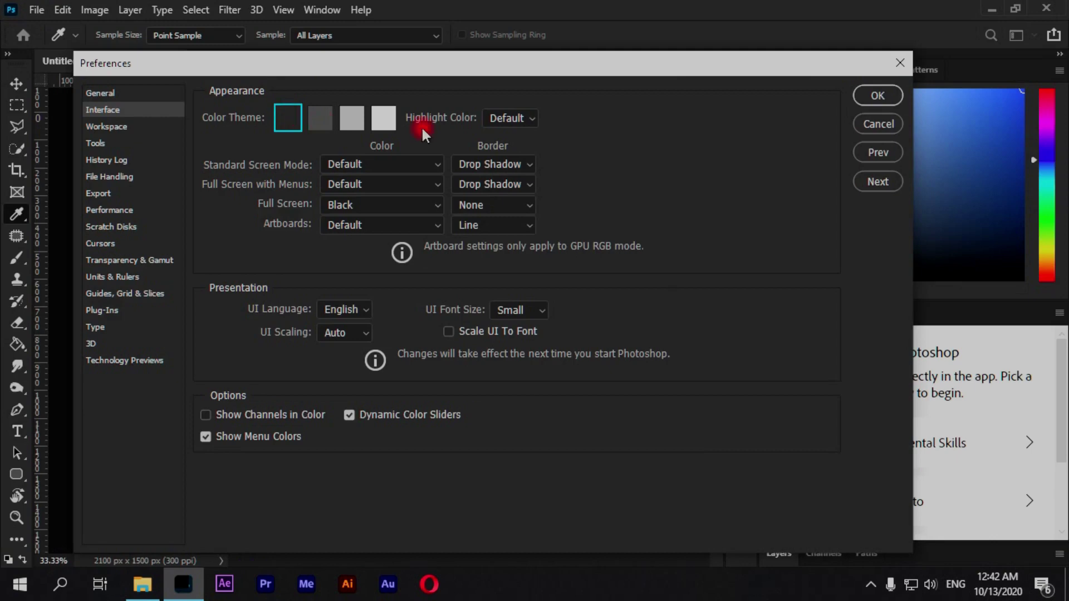
{"action": "left_click", "coordinate": [878, 96]}
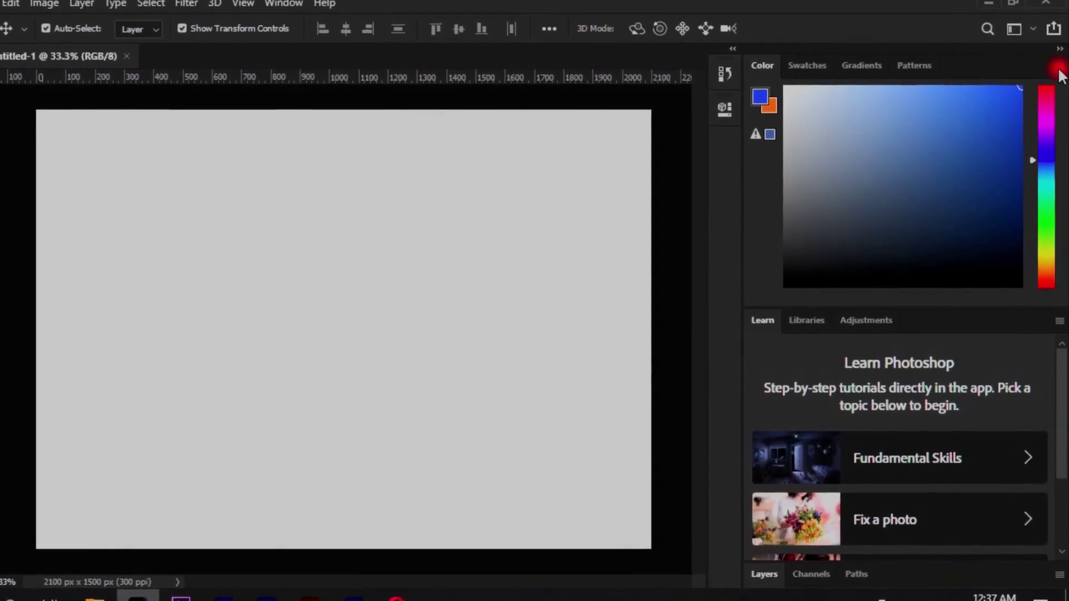
- Close the Color and Learn tab groups through their panel flyout menus
{"action": "left_click", "coordinate": [1060, 63]}
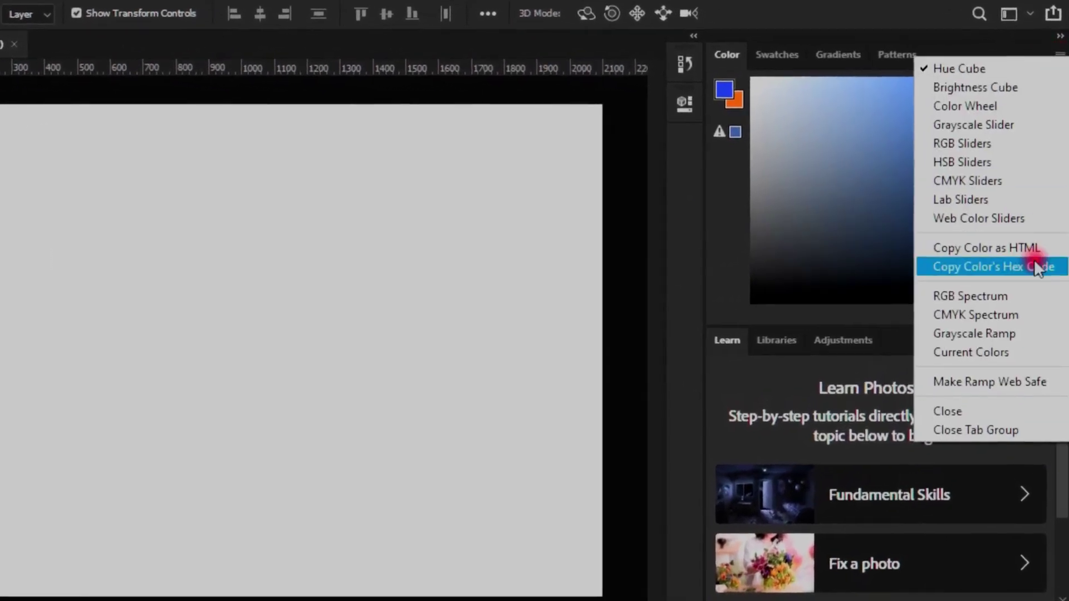
{"action": "left_click", "coordinate": [1006, 433]}
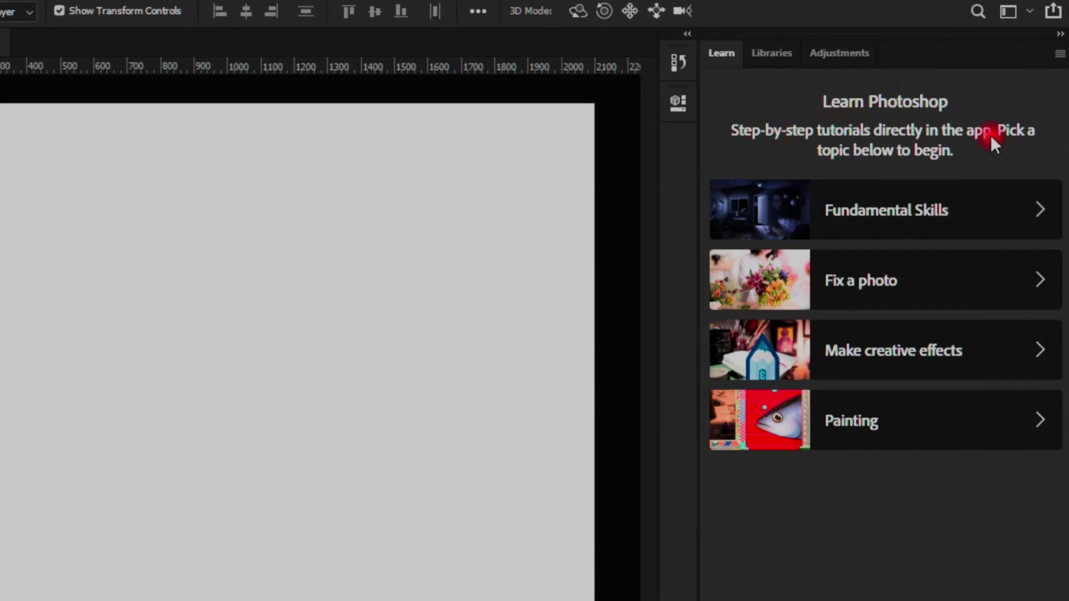
{"action": "left_click", "coordinate": [1060, 54]}
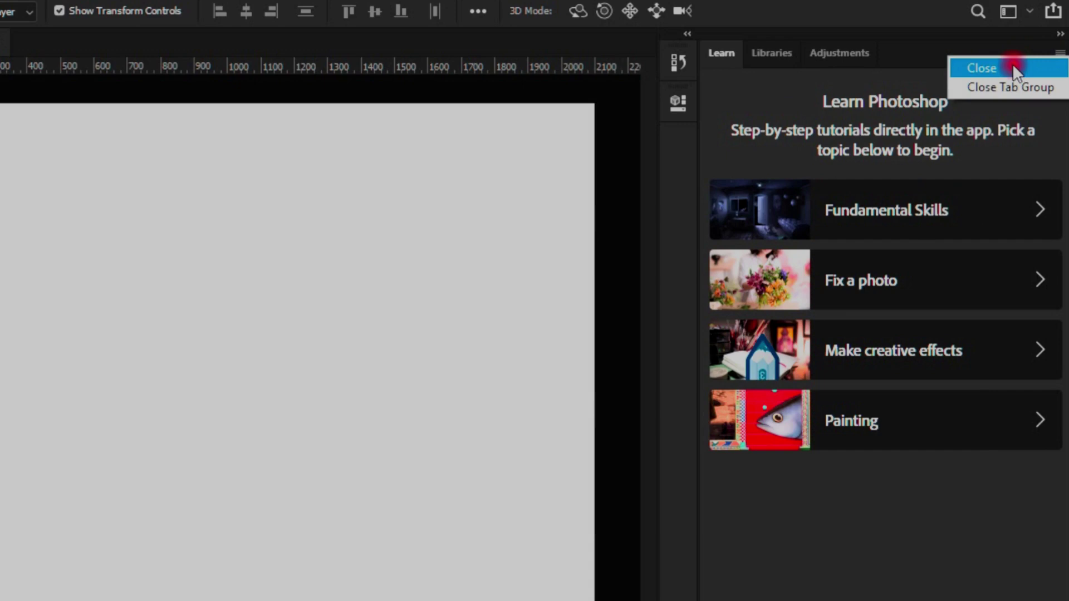
{"action": "left_click", "coordinate": [1022, 87]}
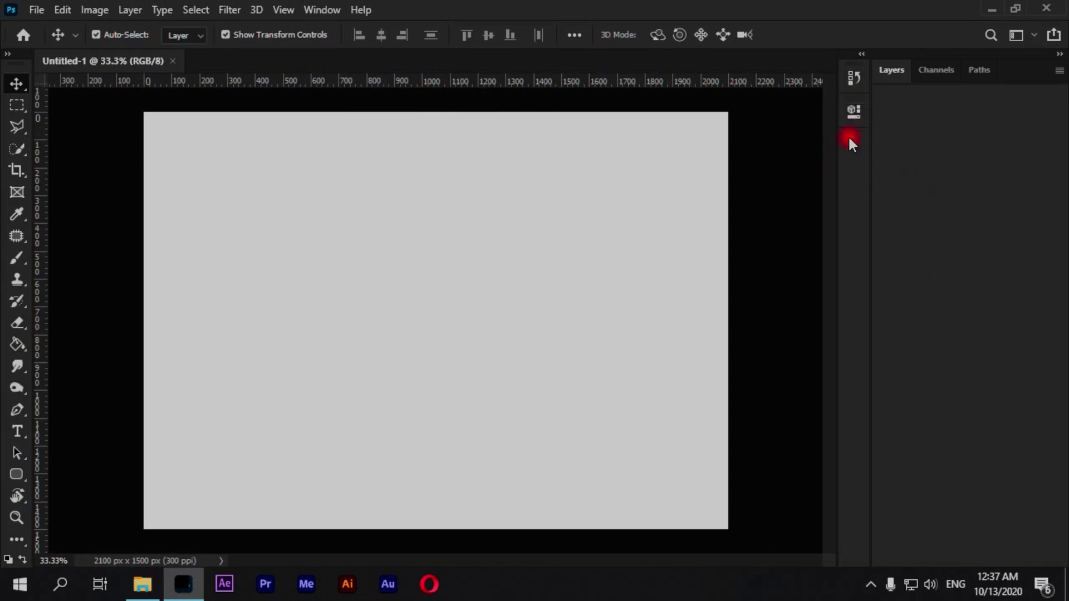
- Open the Character panel from the Window menu, then close it again
{"action": "left_click", "coordinate": [327, 10]}
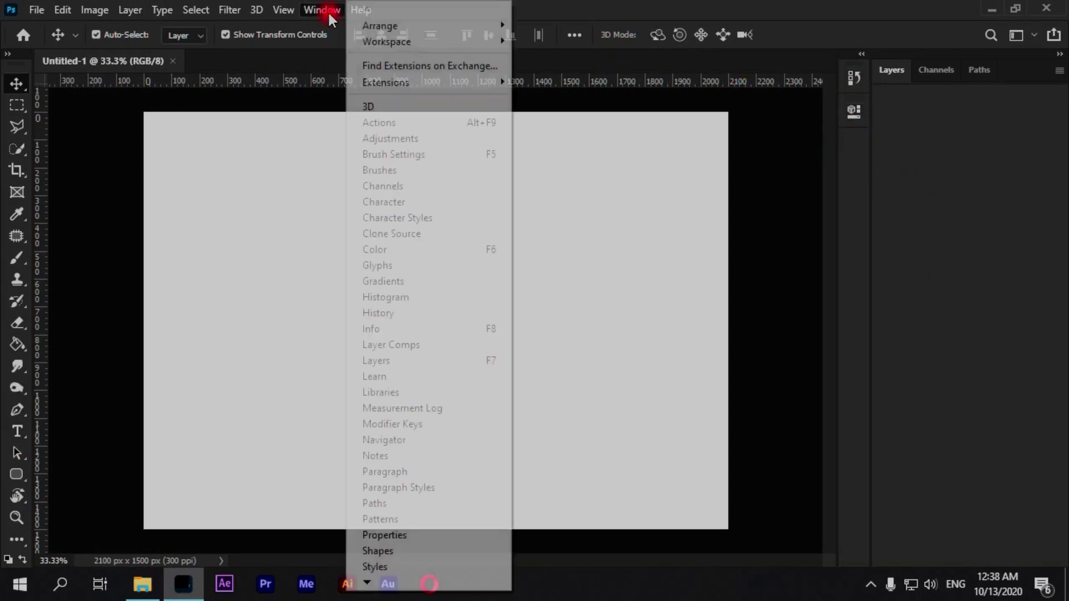
{"action": "left_click", "coordinate": [413, 201]}
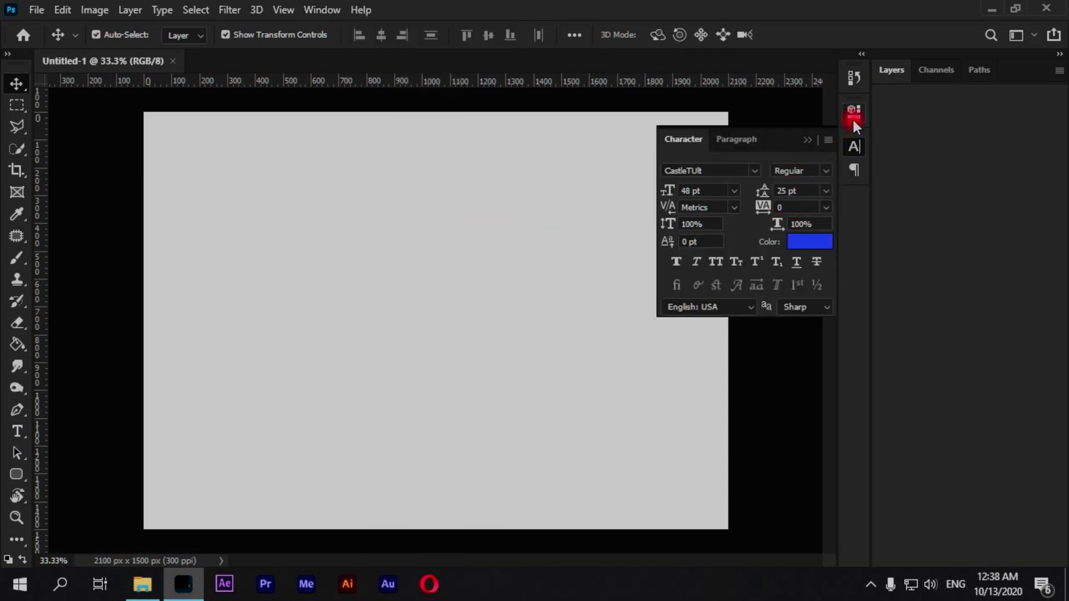
{"action": "left_click", "coordinate": [853, 114]}
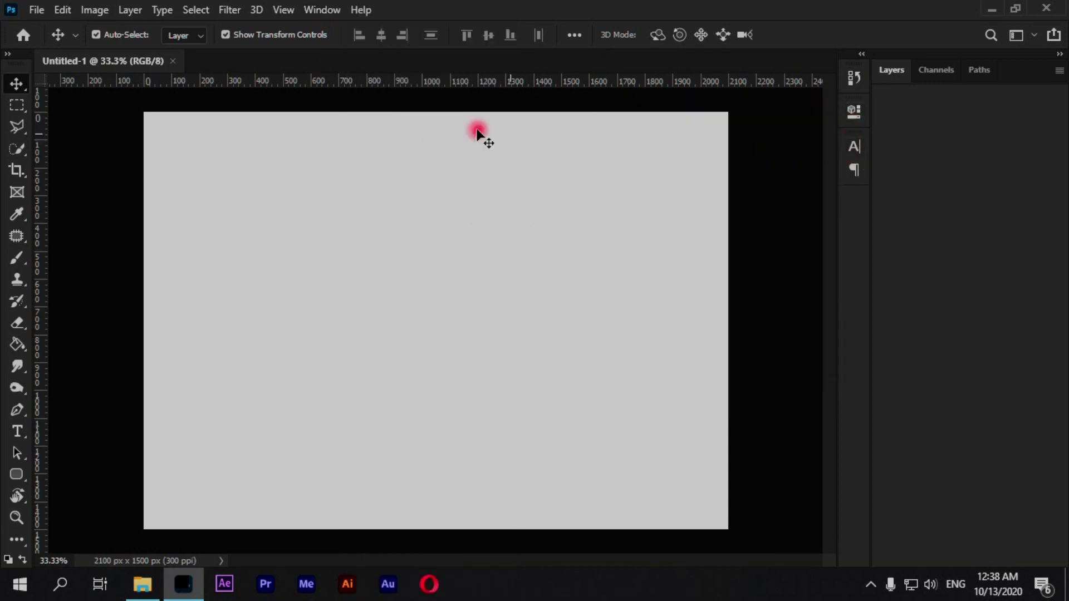
- Open Gradients and dock it, plus the Color, Swatches and Patterns tabs, as collapsed icons
{"action": "left_click", "coordinate": [314, 12]}
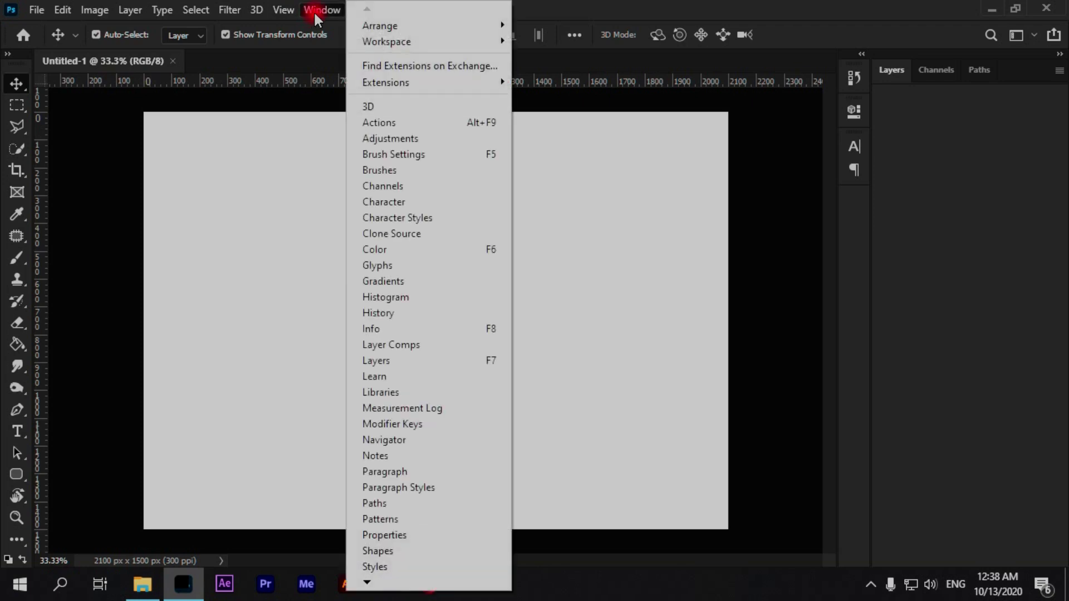
{"action": "left_click", "coordinate": [434, 281]}
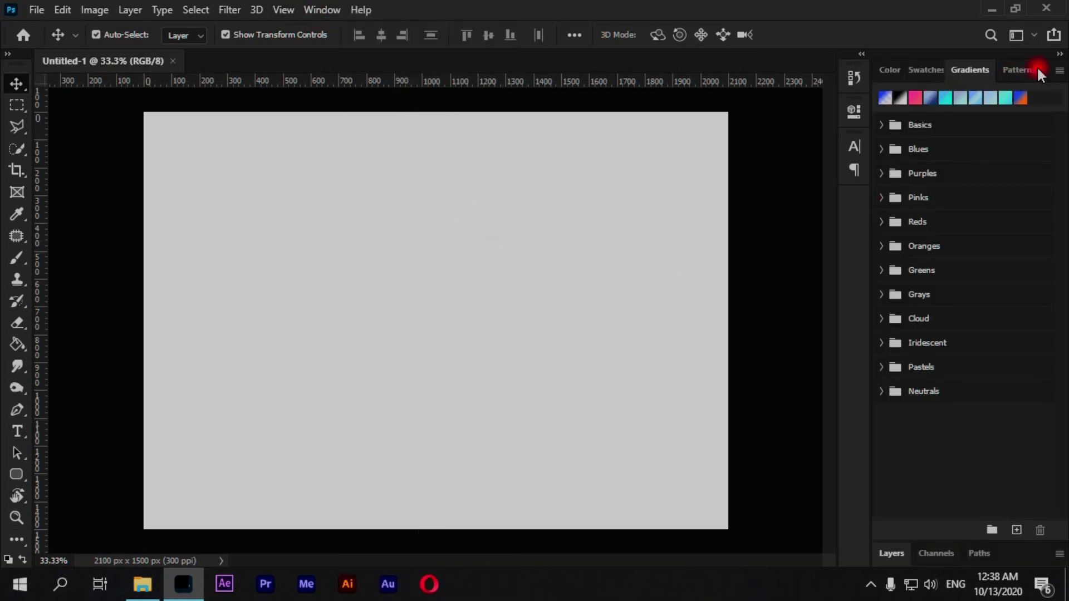
{"action": "left_click_drag", "start_coordinate": [974, 74], "coordinate": [845, 196]}
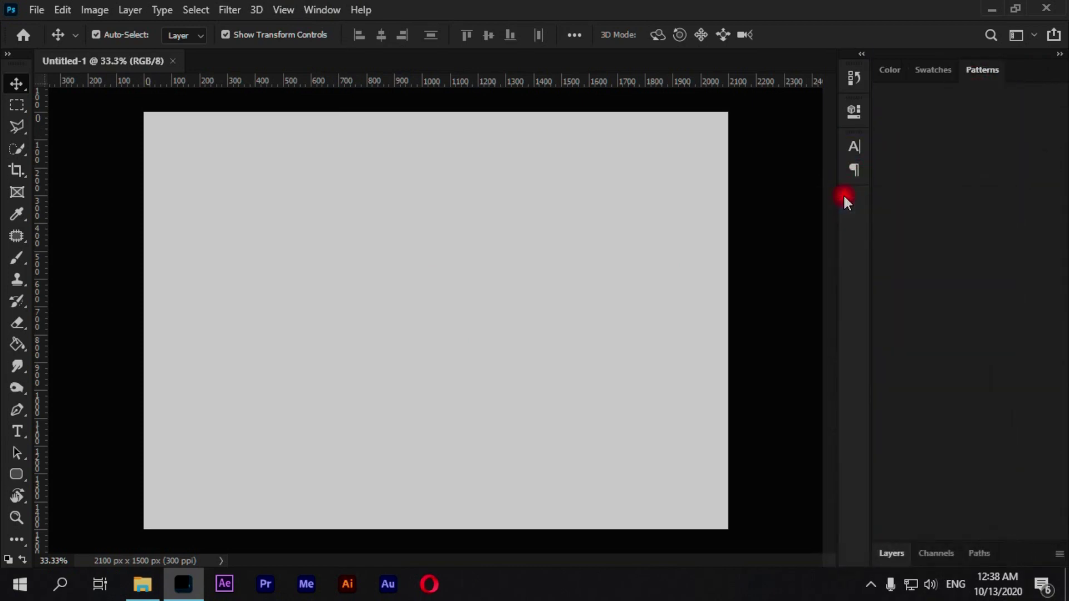
{"action": "mouse_move", "coordinate": [1019, 69]}
{"action": "left_mouse_down"}
{"action": "mouse_move", "coordinate": [865, 238]}
{"action": "mouse_move", "coordinate": [852, 226]}
{"action": "left_mouse_up"}
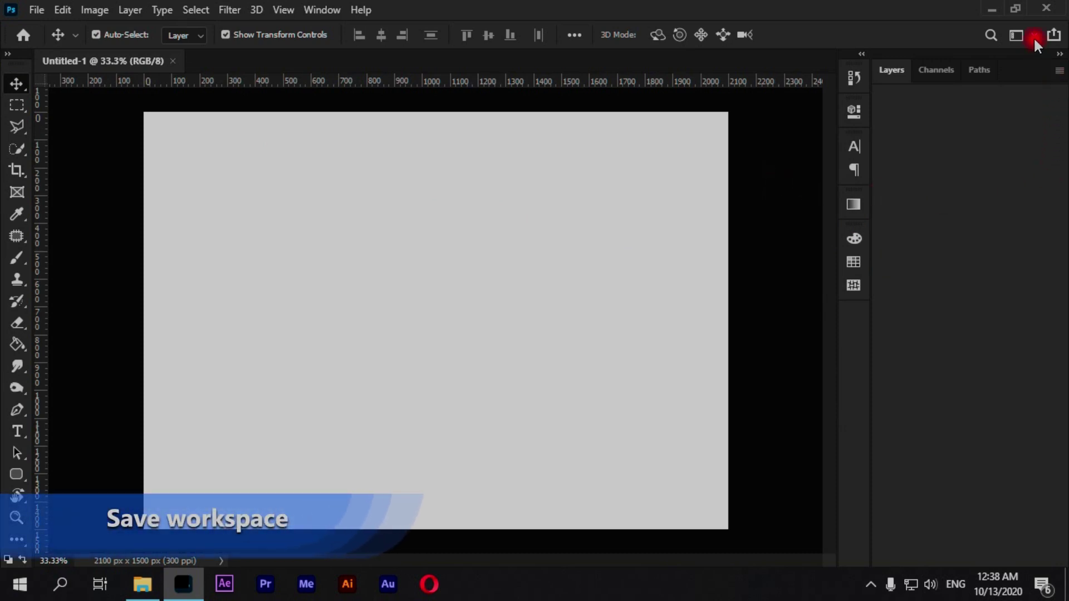
- Save the current panel arrangement as a new custom workspace under the user's chosen name
{"action": "left_click", "coordinate": [1034, 38]}
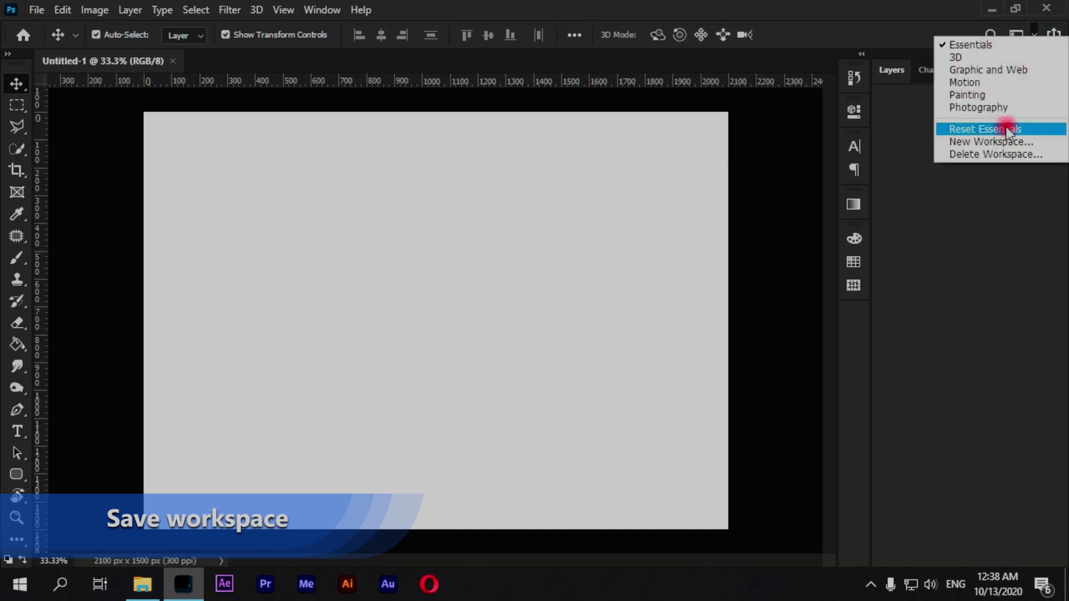
{"action": "left_click", "coordinate": [1002, 143]}
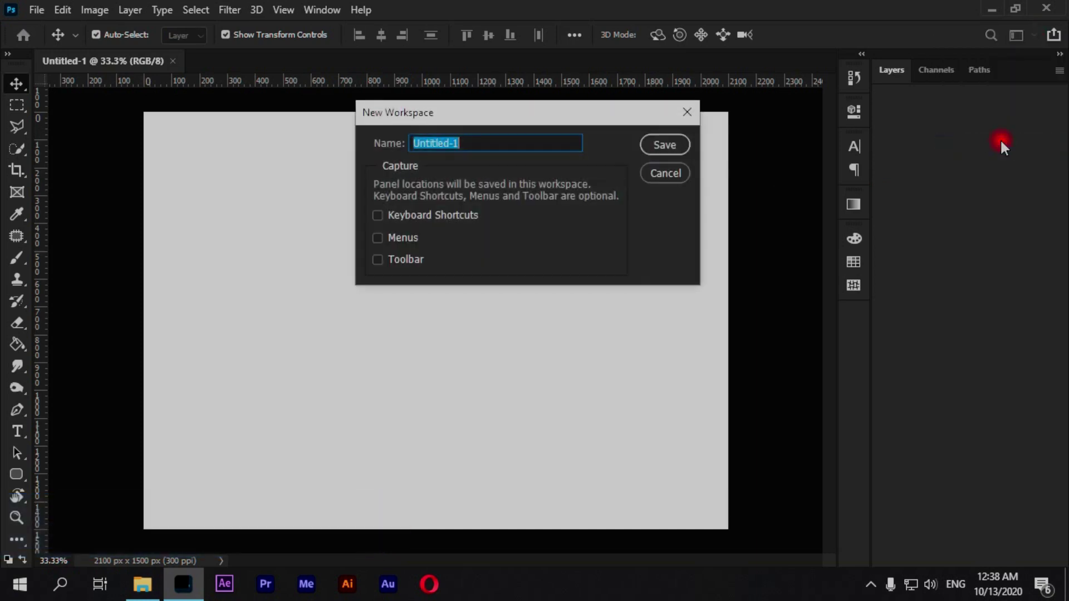
{"action": "type", "text": "Pubudu"}
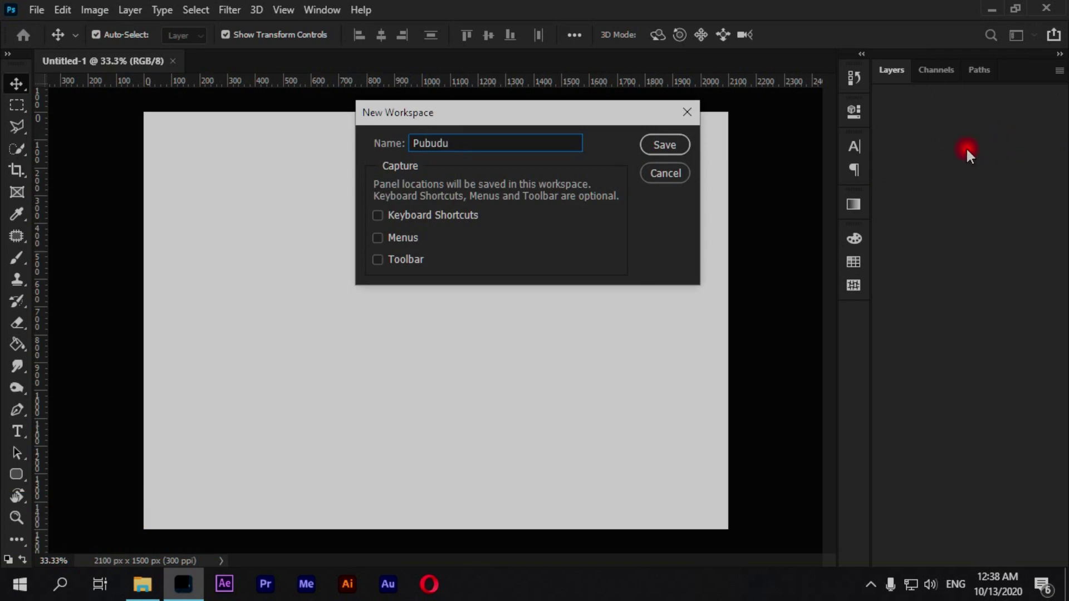
{"action": "left_click", "coordinate": [662, 148]}
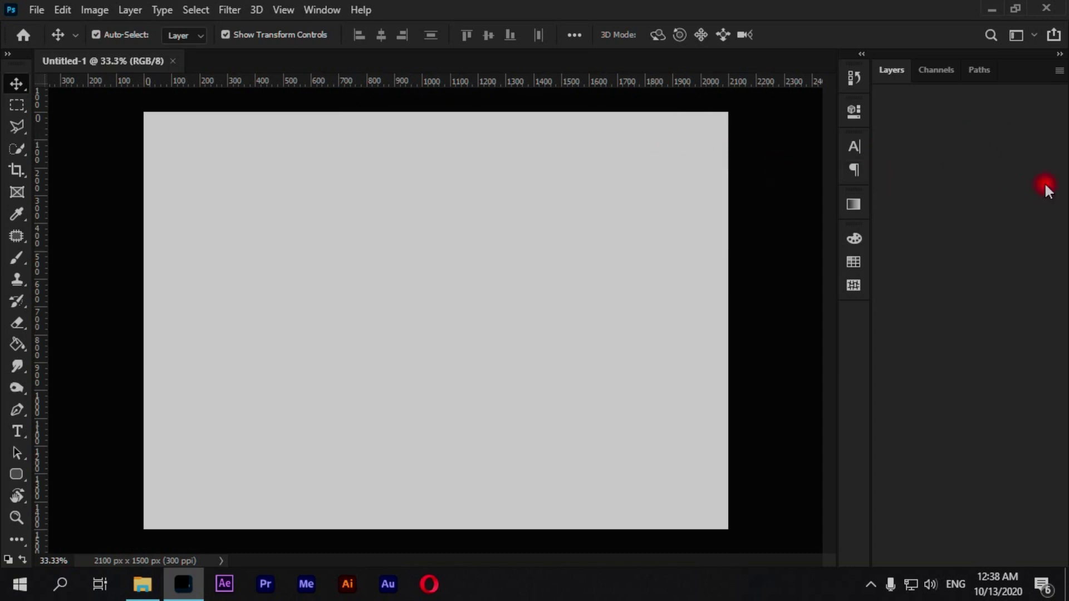
{"action": "left_click_drag", "start_coordinate": [853, 65], "coordinate": [693, 159]}
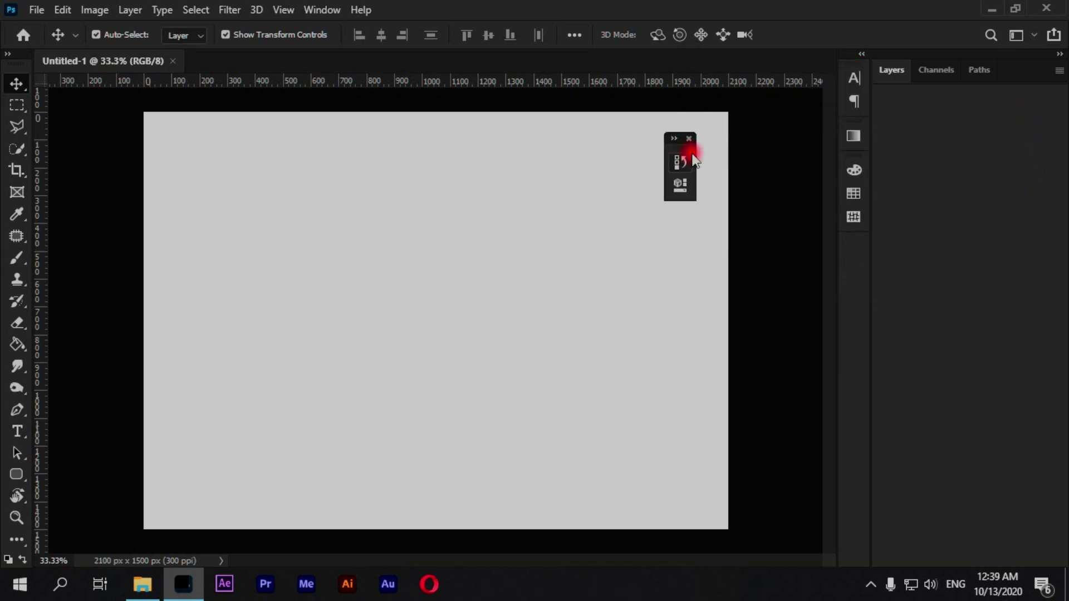
{"action": "left_click", "coordinate": [689, 138]}
{"action": "left_click_drag", "start_coordinate": [854, 66], "coordinate": [786, 89]}
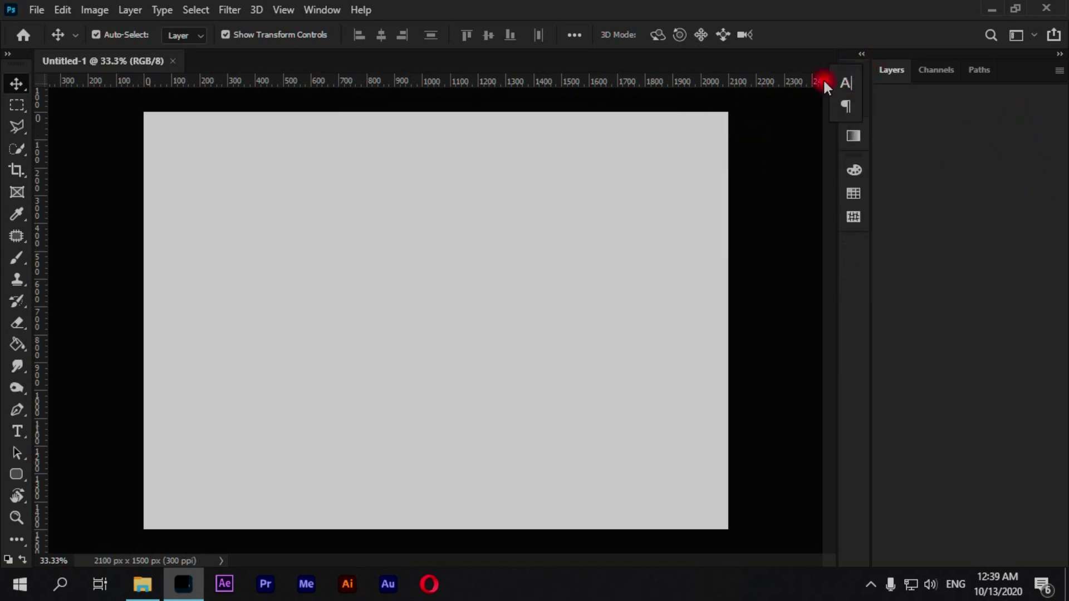
{"action": "left_click", "coordinate": [776, 88]}
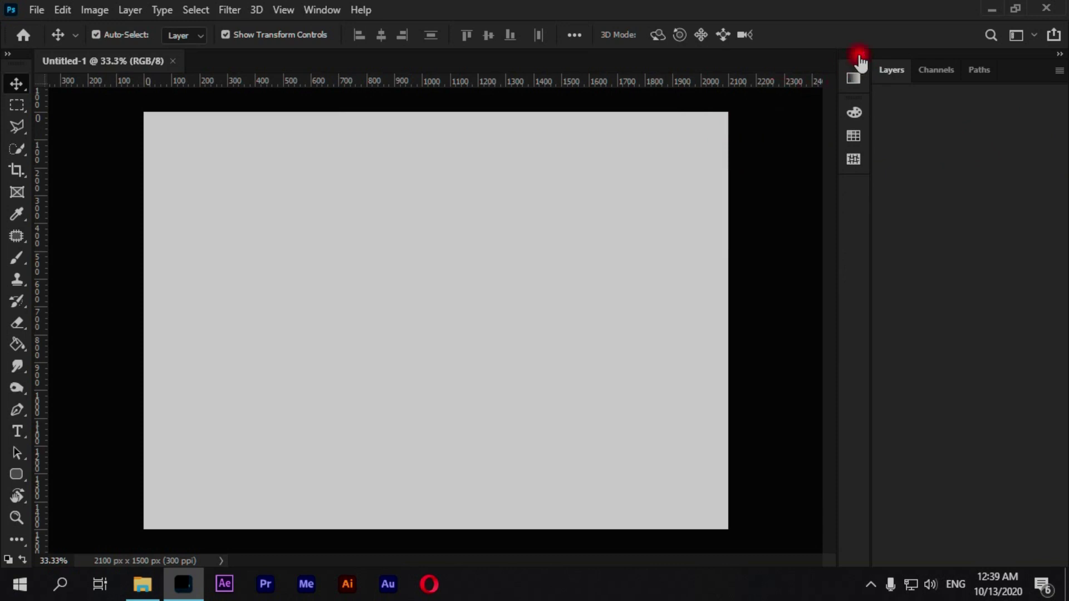
{"action": "left_click", "coordinate": [857, 57]}
{"action": "left_click", "coordinate": [1058, 57]}
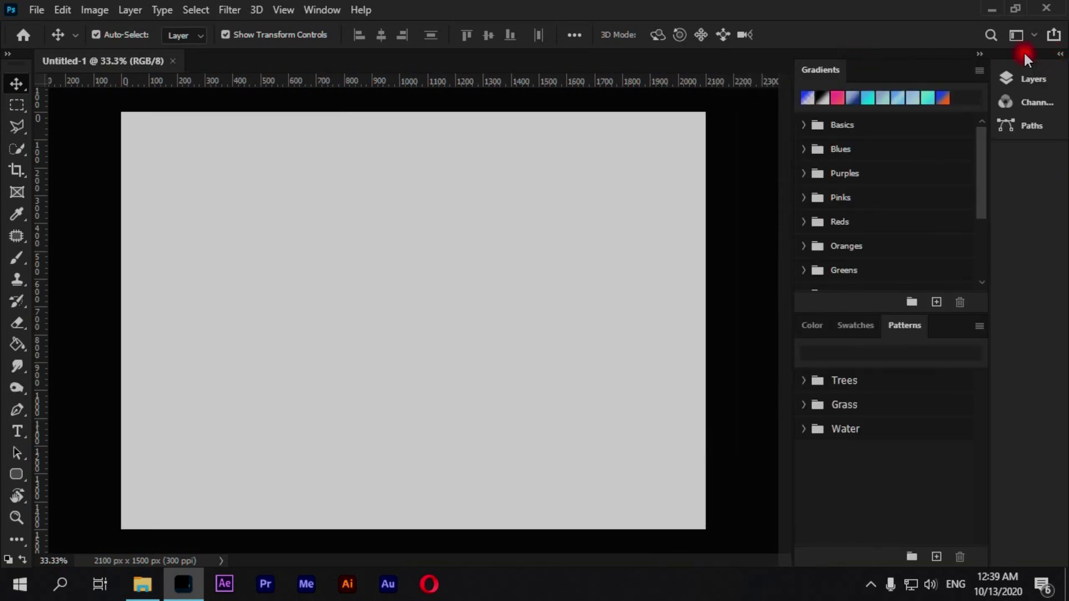
{"action": "left_click_drag", "start_coordinate": [1024, 54], "coordinate": [663, 133]}
{"action": "left_click", "coordinate": [698, 134]}
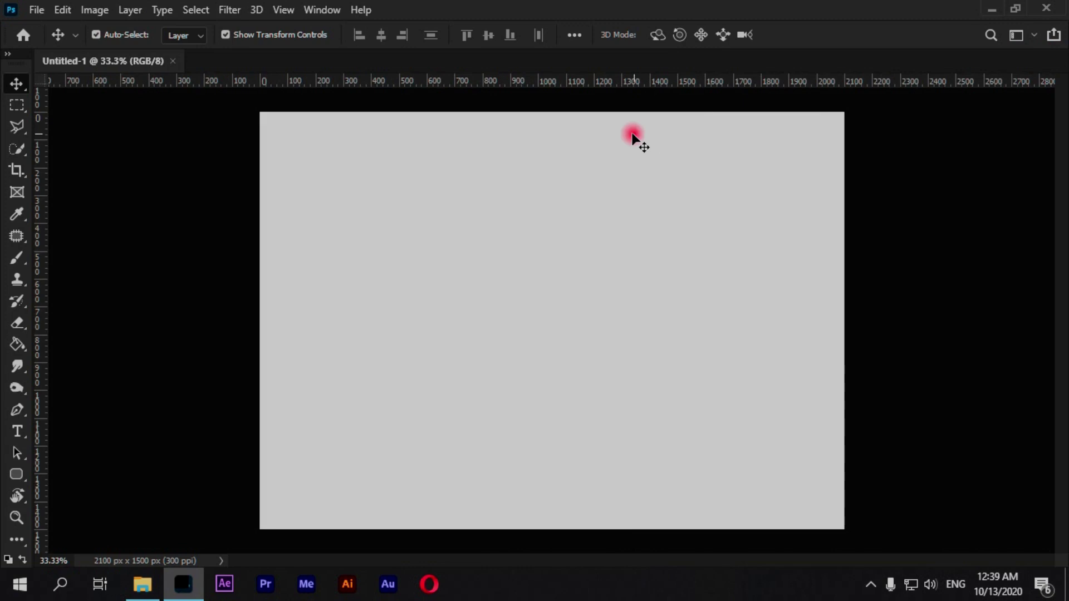
{"action": "left_click", "coordinate": [1033, 35]}
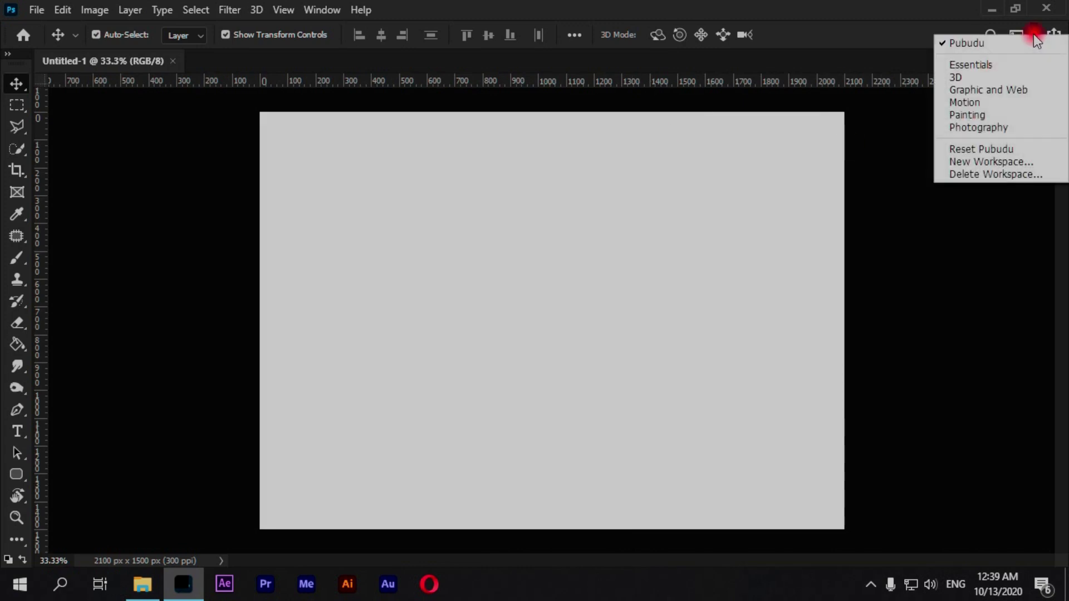
{"action": "left_click", "coordinate": [975, 149]}
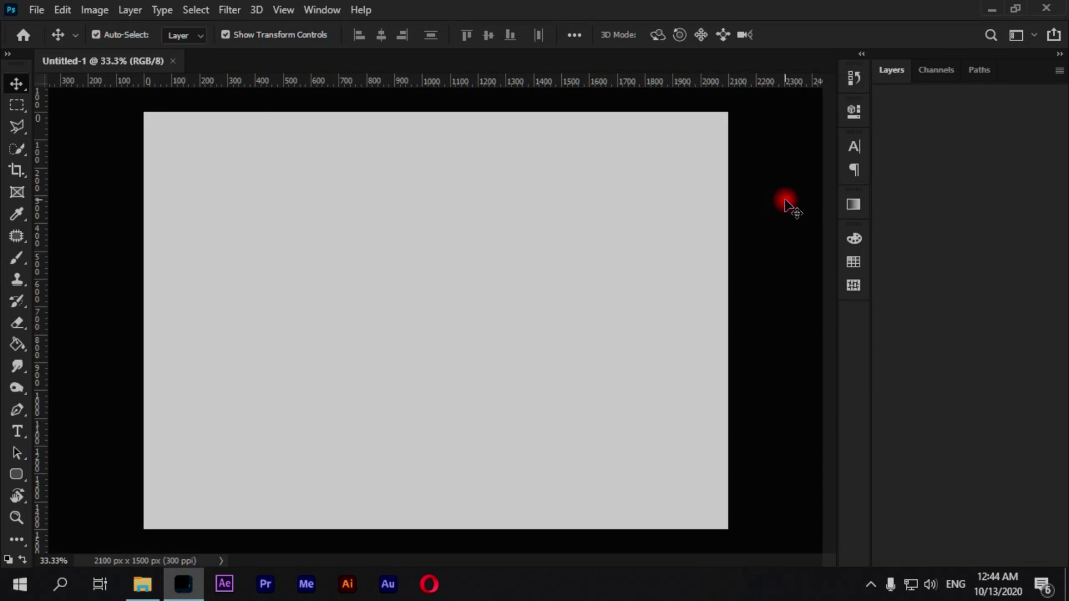
- Open Photoshop Overview from the PS Overview folder in File Explorer into Photoshop
{"action": "left_click", "coordinate": [142, 584]}
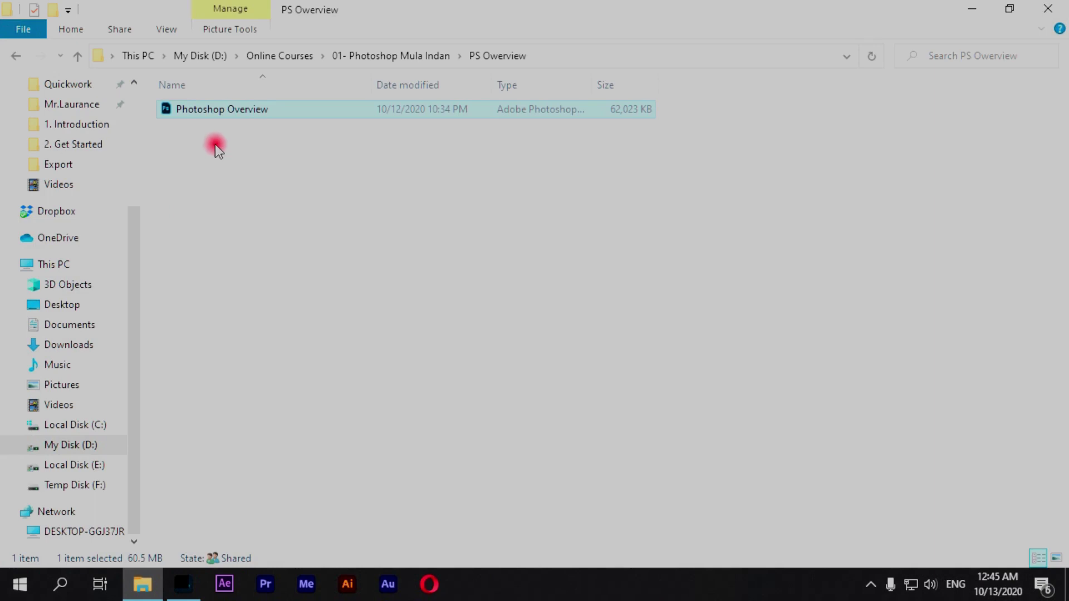
{"action": "double_click", "coordinate": [169, 110]}
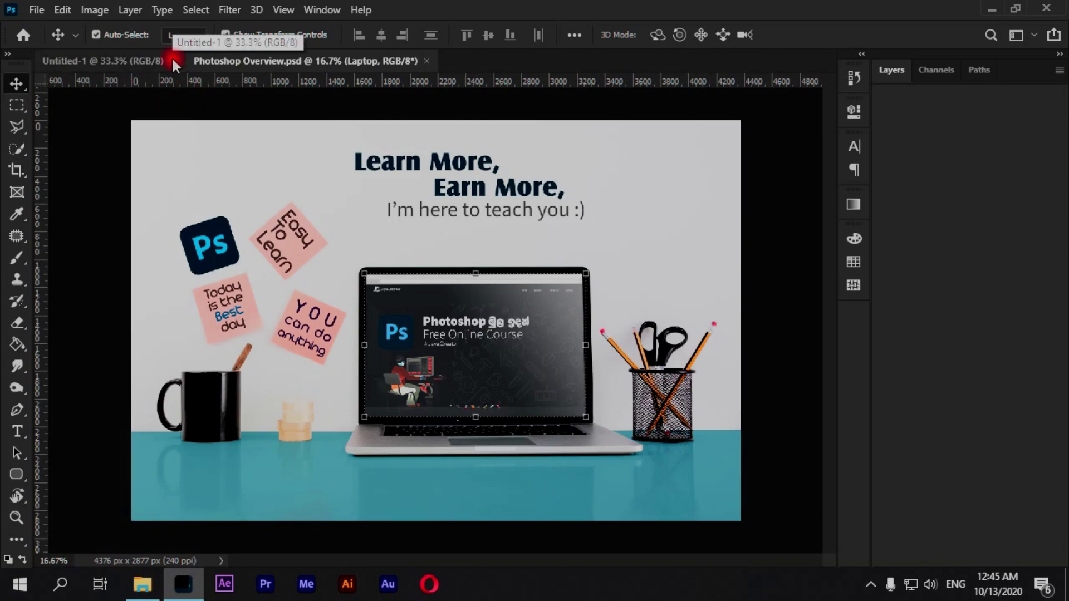
- Close the blank Untitled-1 document tab, leaving only Photoshop Overview open
{"action": "left_click", "coordinate": [173, 60]}
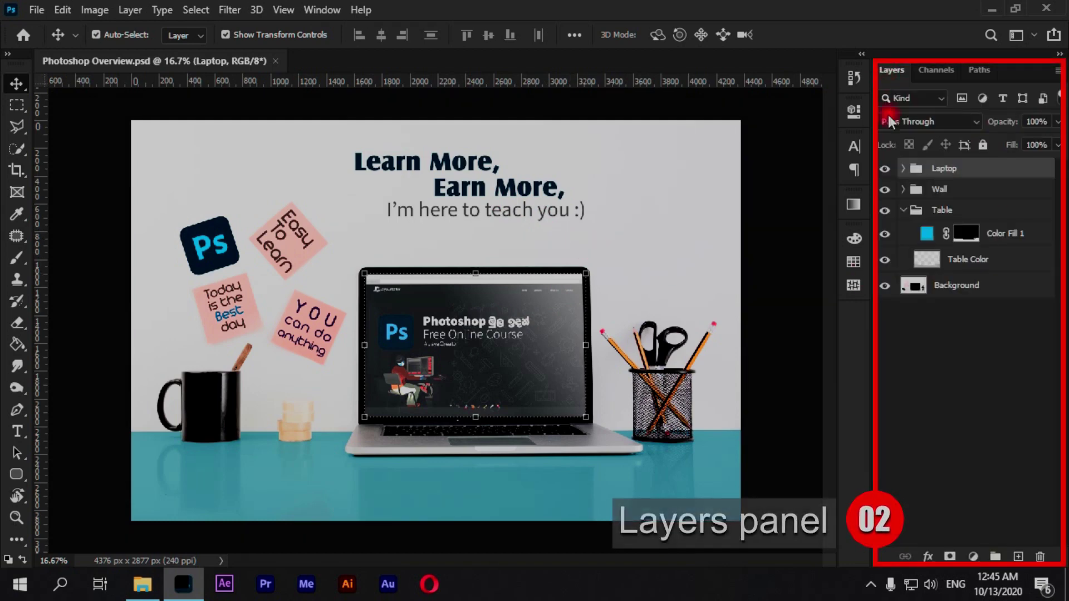
{"action": "left_click", "coordinate": [897, 283]}
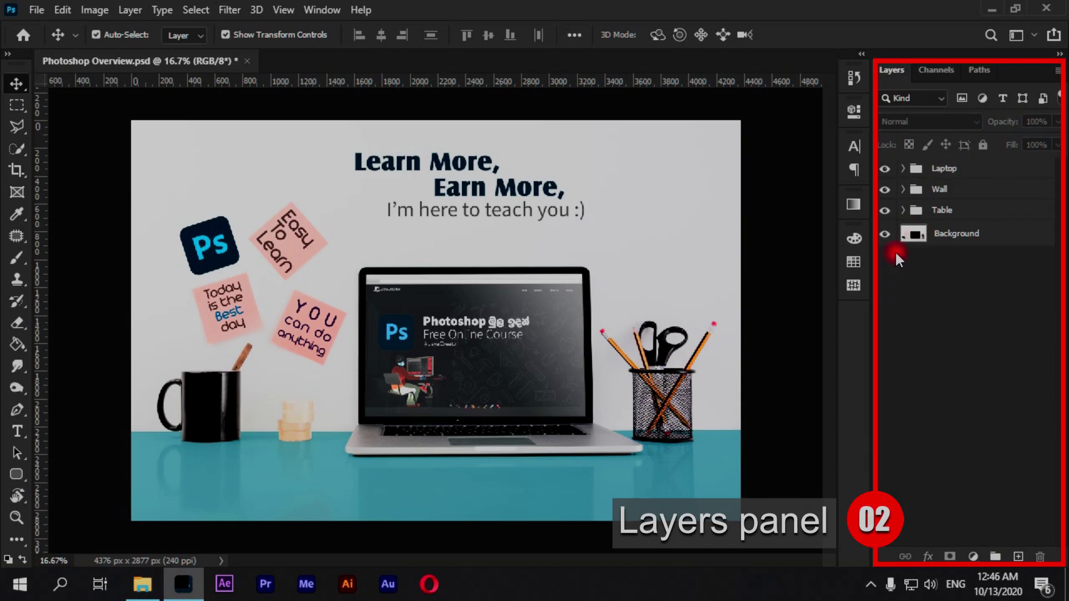
{"action": "left_click", "coordinate": [884, 235]}
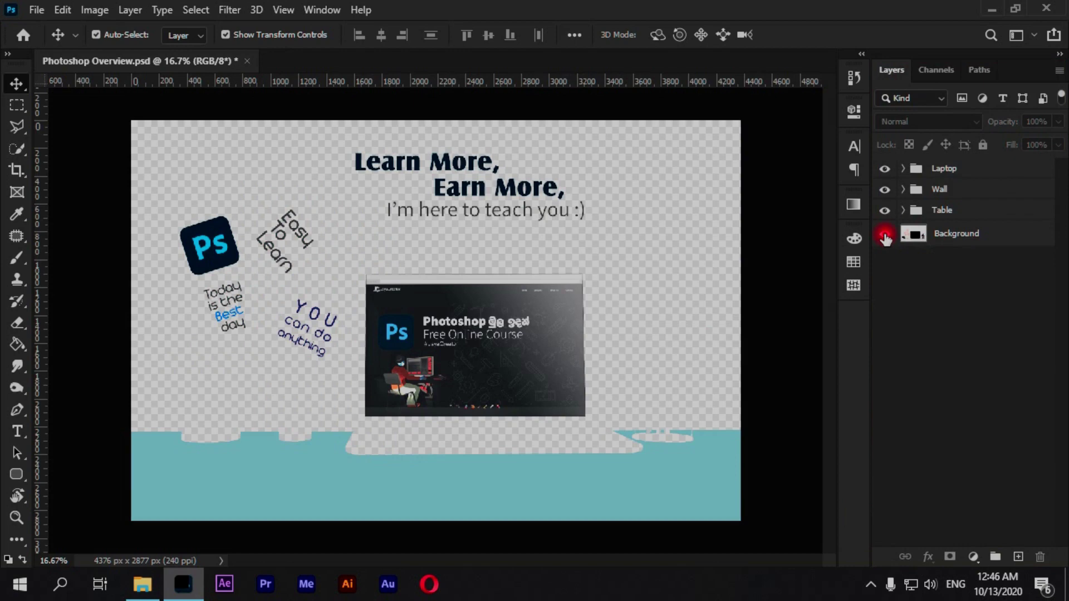
{"action": "left_click", "coordinate": [885, 235]}
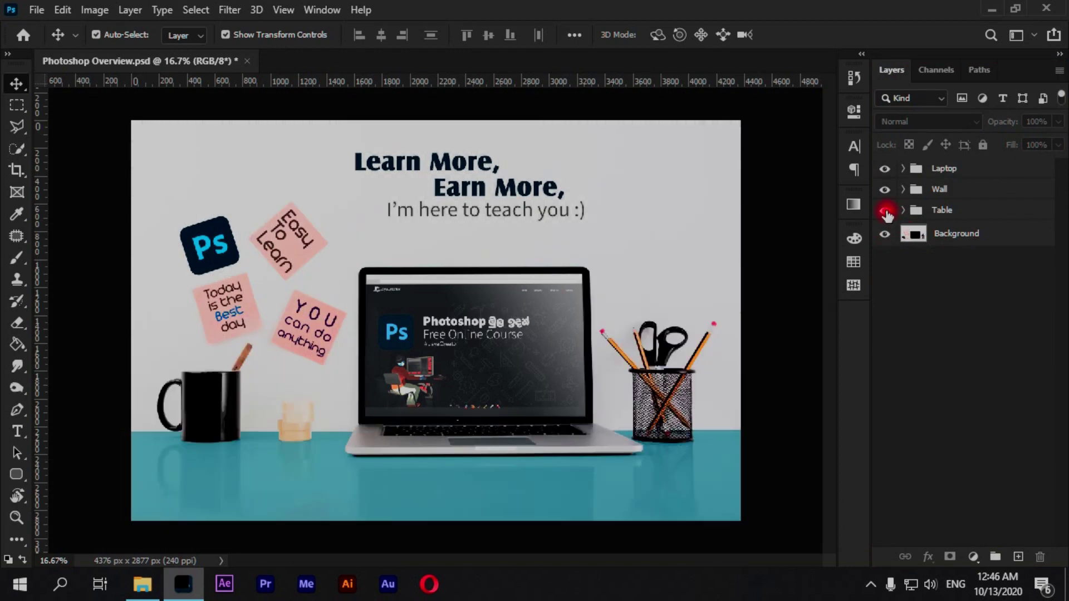
{"action": "left_click", "coordinate": [885, 210]}
{"action": "left_click", "coordinate": [885, 211]}
{"action": "left_click", "coordinate": [903, 190]}
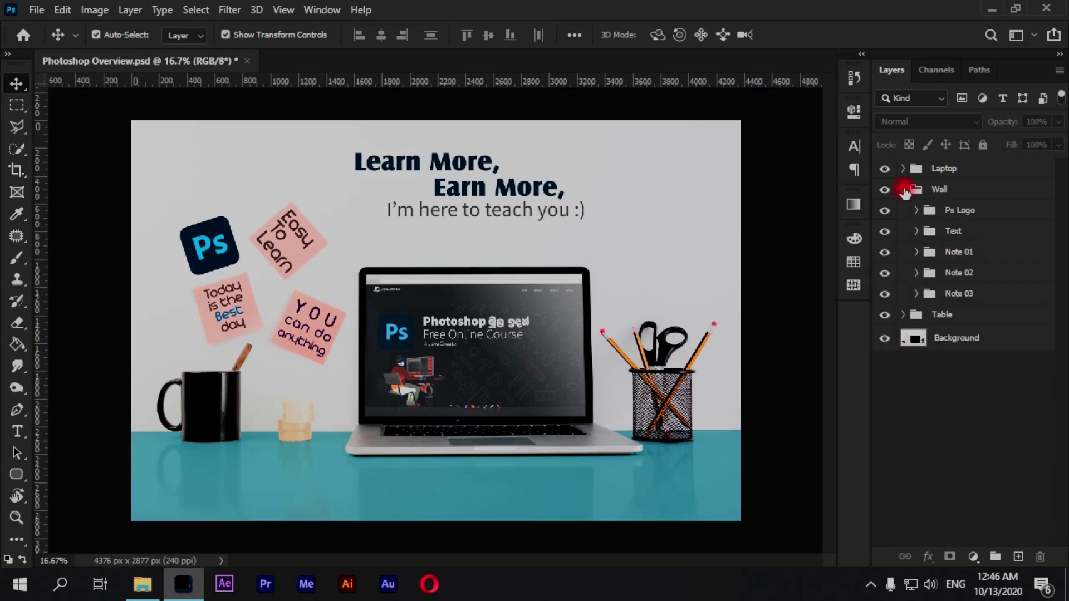
{"action": "left_click", "coordinate": [885, 211]}
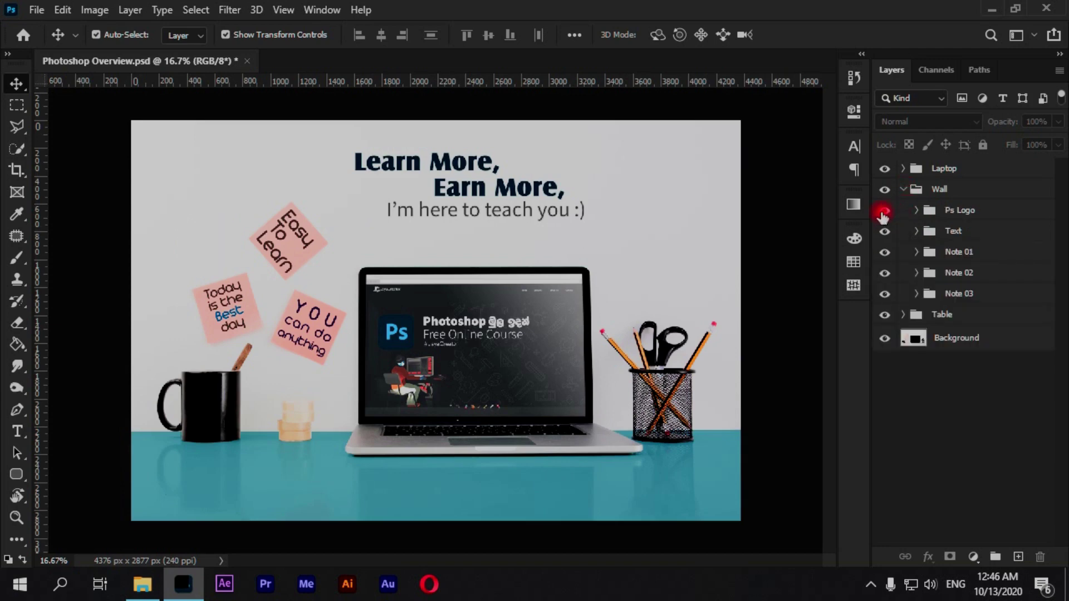
{"action": "left_click", "coordinate": [884, 231]}
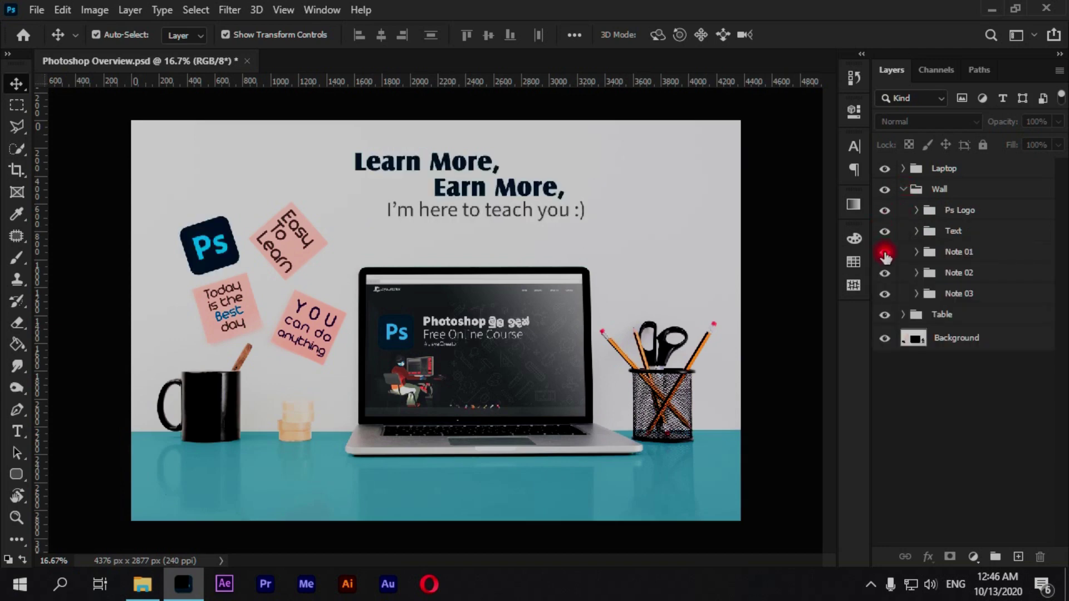
{"action": "left_click", "coordinate": [885, 252]}
{"action": "left_click", "coordinate": [885, 273]}
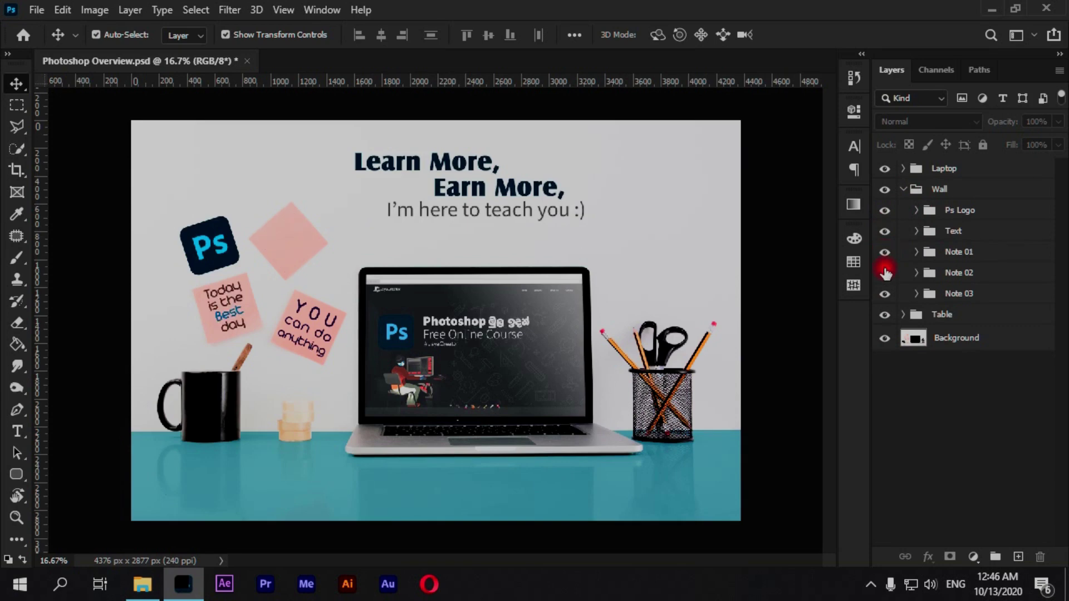
{"action": "left_click", "coordinate": [885, 273]}
{"action": "left_click", "coordinate": [885, 294]}
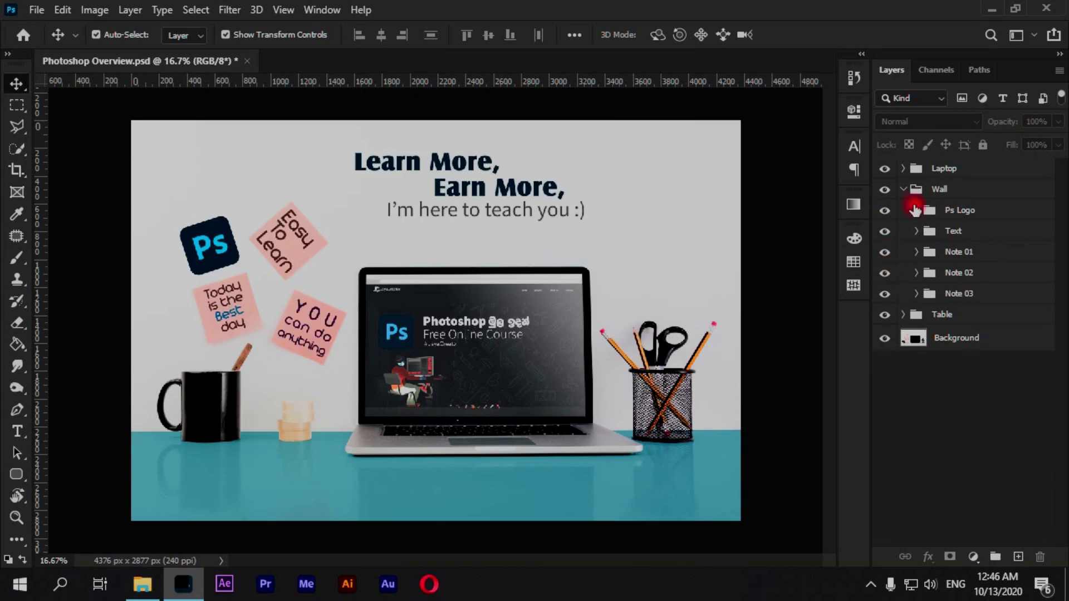
{"action": "left_click", "coordinate": [903, 190]}
{"action": "left_click", "coordinate": [885, 168]}
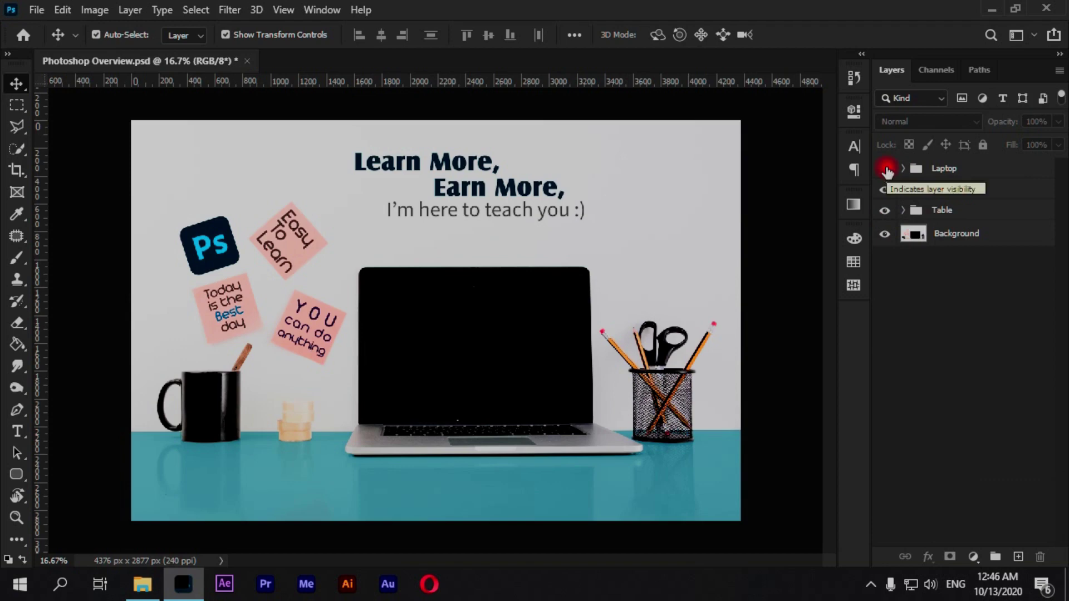
{"action": "left_click", "coordinate": [885, 169]}
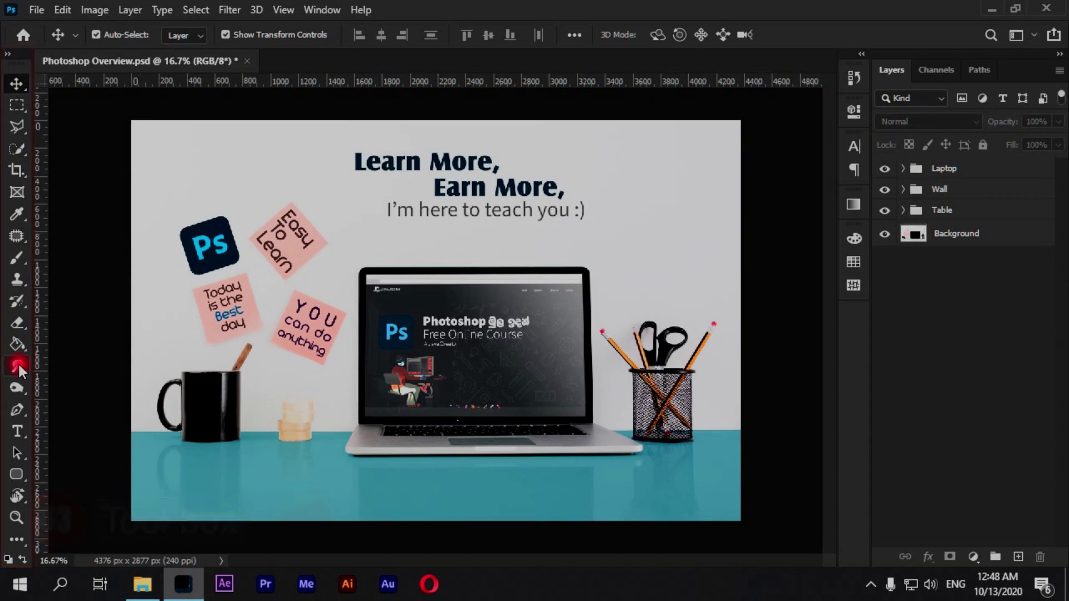
- Cycle through the Marquee, Lasso and Quick Selection tools, ending on the Horizontal Type tool
{"action": "left_click", "coordinate": [17, 105]}
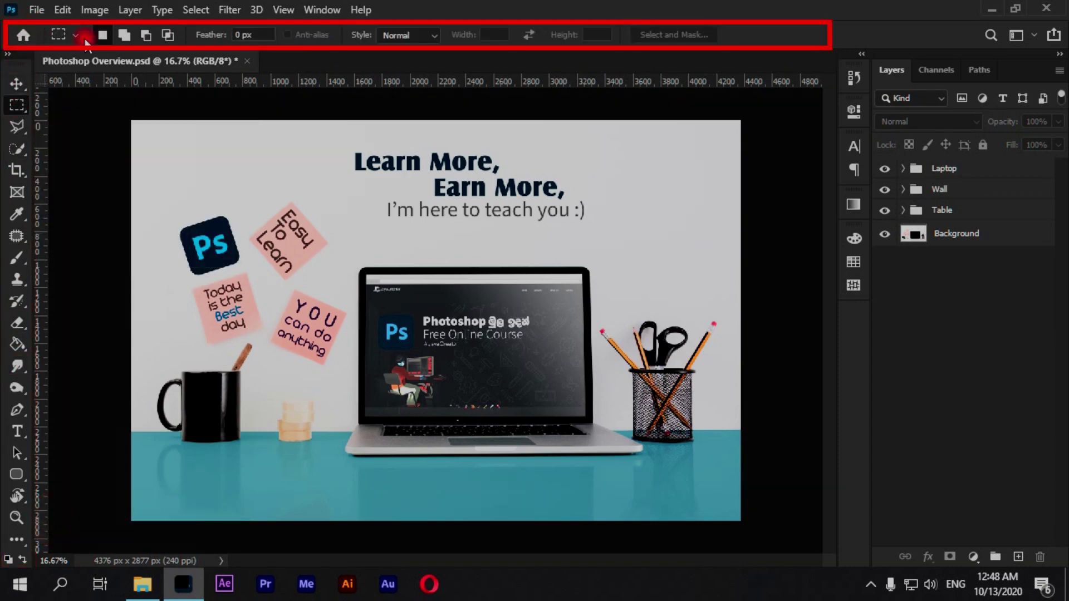
{"action": "left_click", "coordinate": [23, 126]}
{"action": "left_click", "coordinate": [17, 145]}
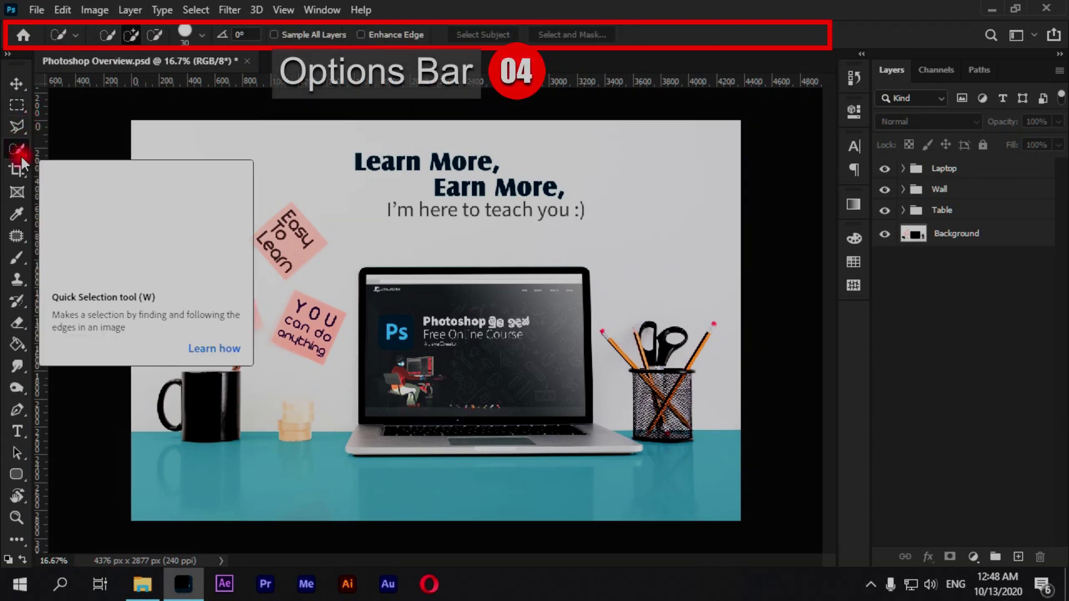
{"action": "left_click", "coordinate": [16, 105]}
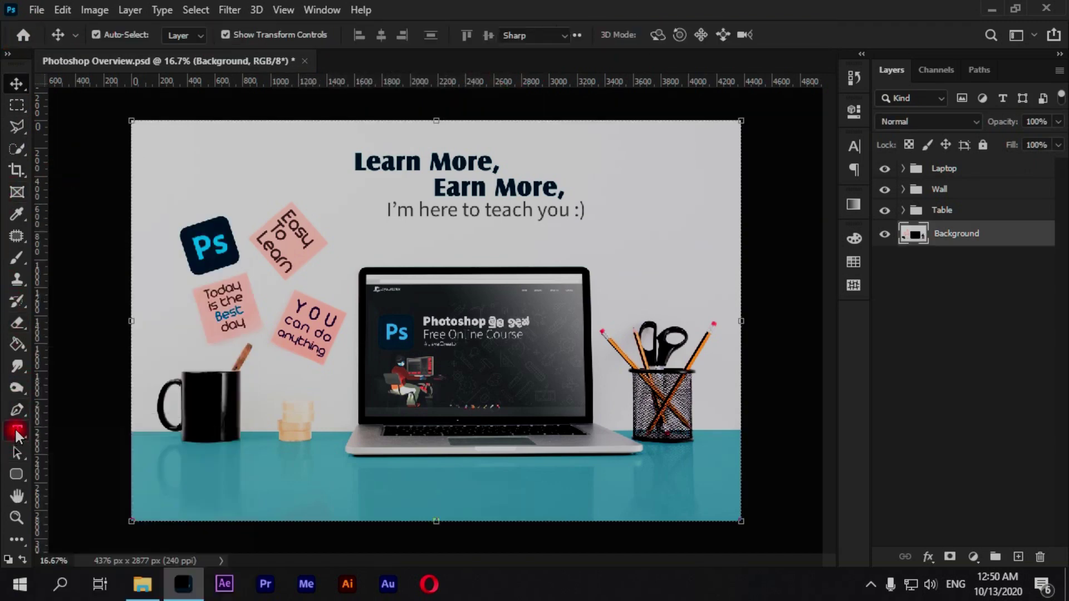
{"action": "left_click", "coordinate": [16, 431]}
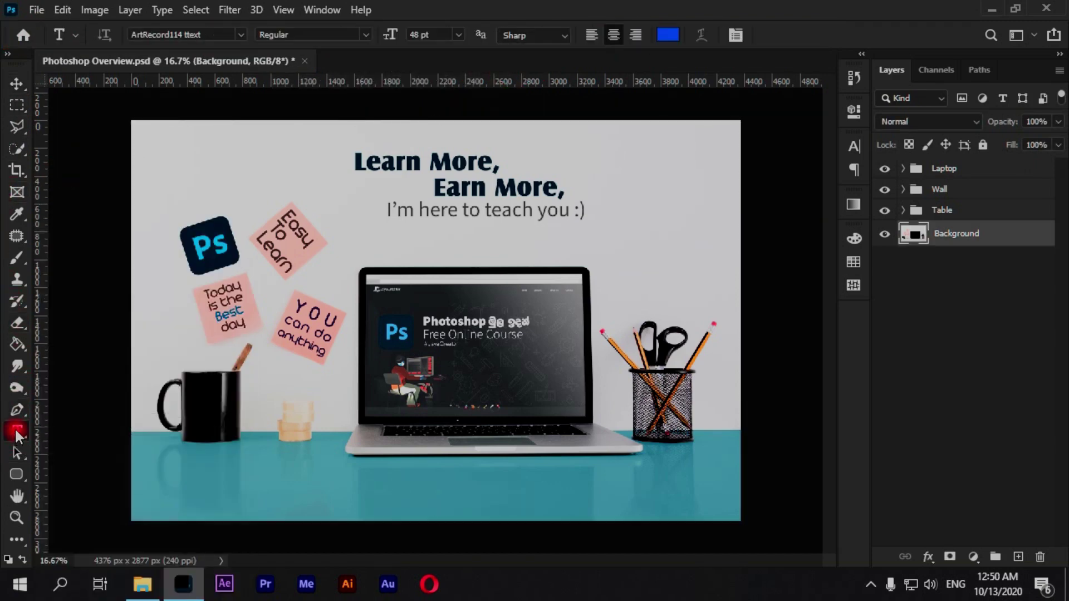
- Set the text to CastleTUlt font, 72 pt, in a near-black colour
{"action": "left_click", "coordinate": [241, 34]}
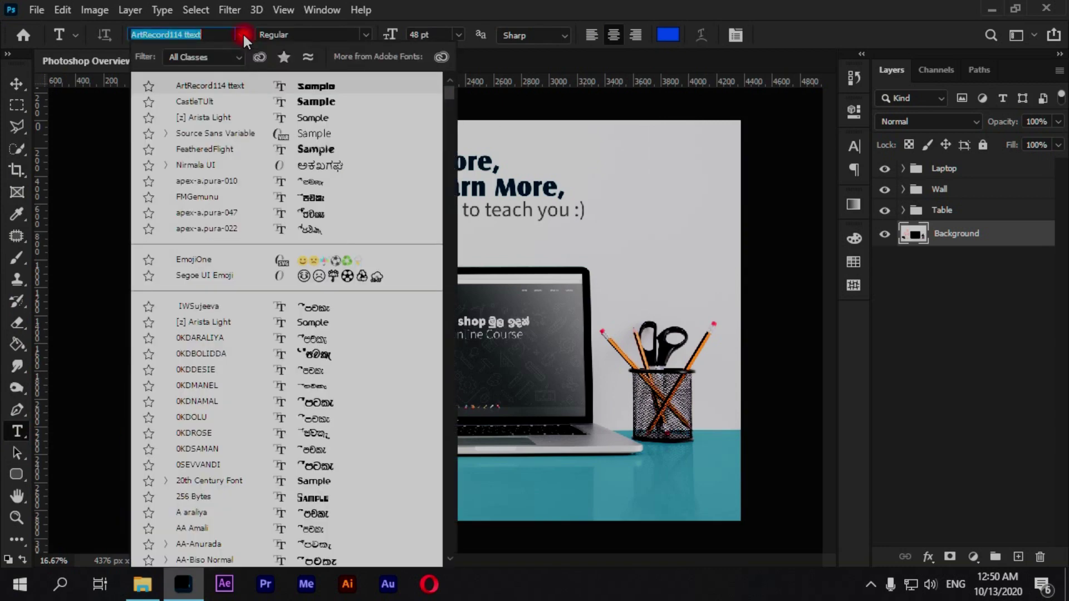
{"action": "left_click", "coordinate": [269, 95]}
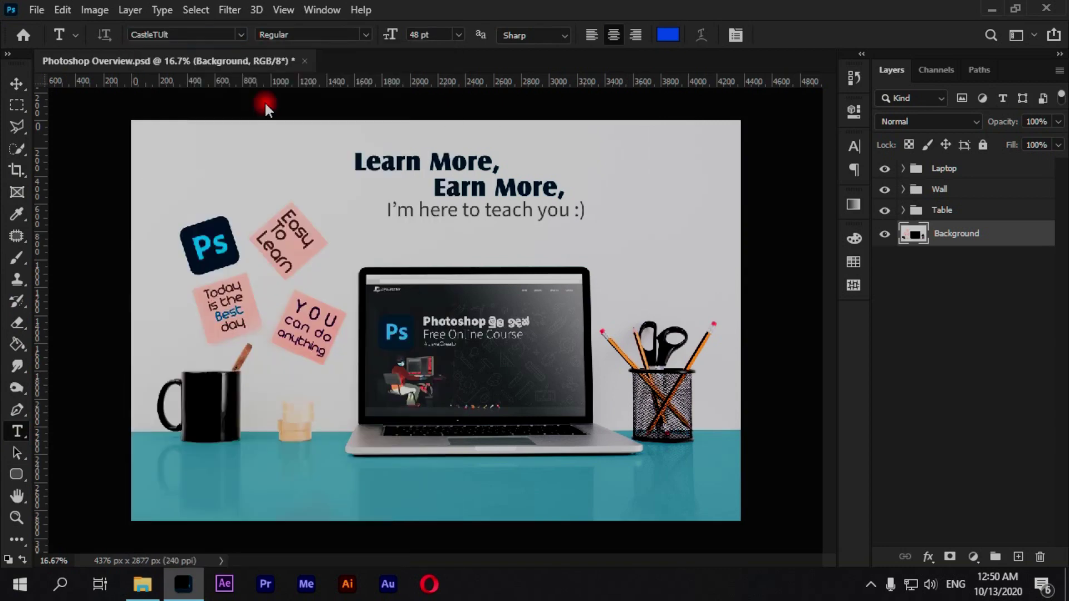
{"action": "left_click", "coordinate": [458, 34]}
{"action": "left_click", "coordinate": [443, 246]}
{"action": "left_click", "coordinate": [667, 35]}
{"action": "left_click_drag", "start_coordinate": [708, 162], "coordinate": [763, 162]}
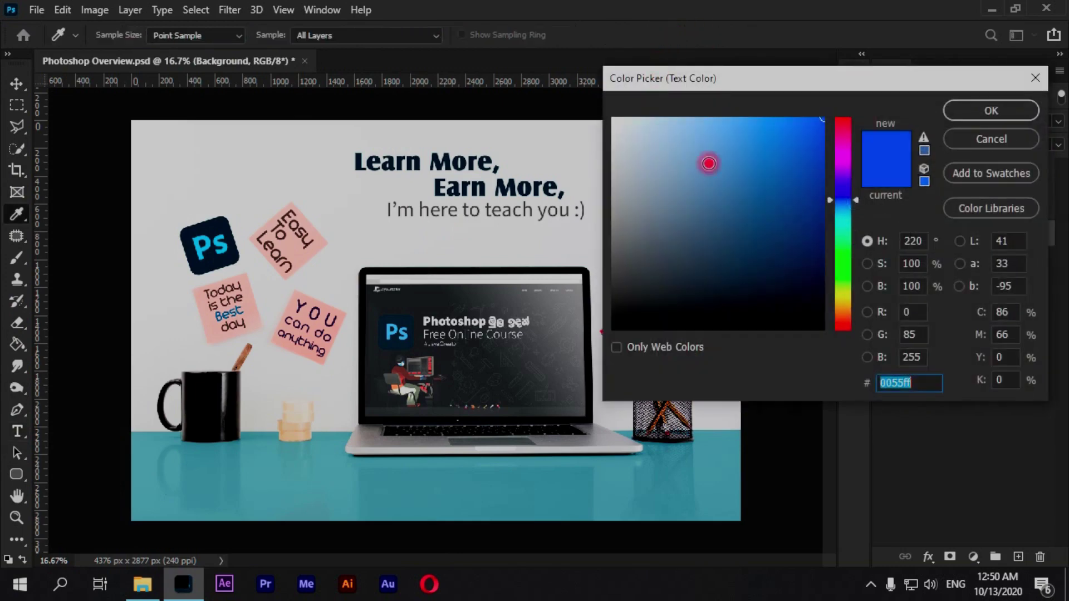
{"action": "left_click", "coordinate": [766, 306]}
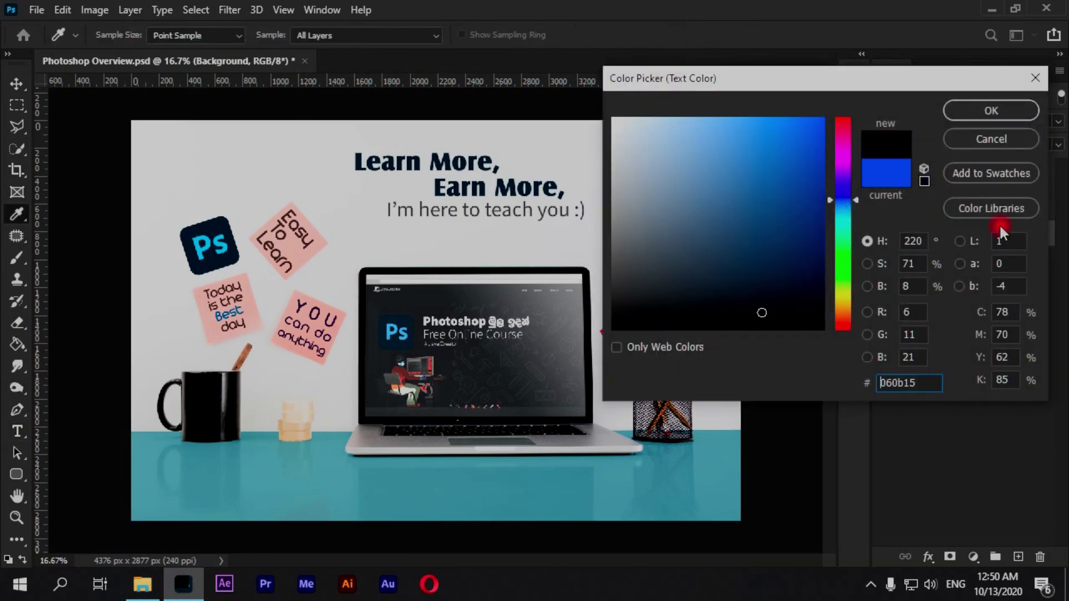
{"action": "left_click", "coordinate": [990, 111]}
- Type 'Hi' near the top right, then move it slightly right and down
{"action": "left_click", "coordinate": [614, 178]}
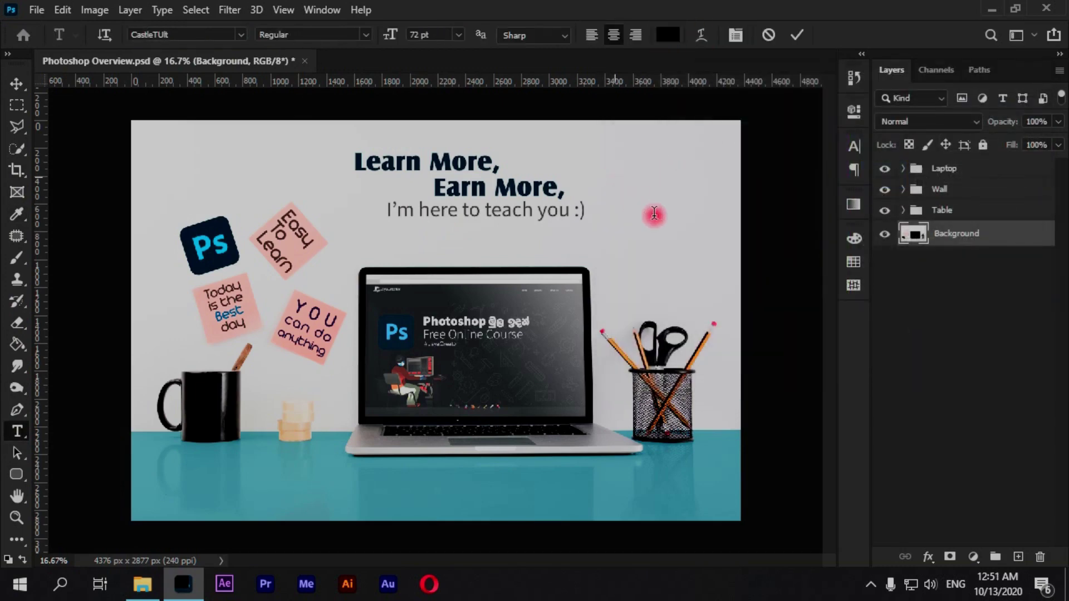
{"action": "type", "text": "Hi"}
{"action": "left_click", "coordinate": [15, 81]}
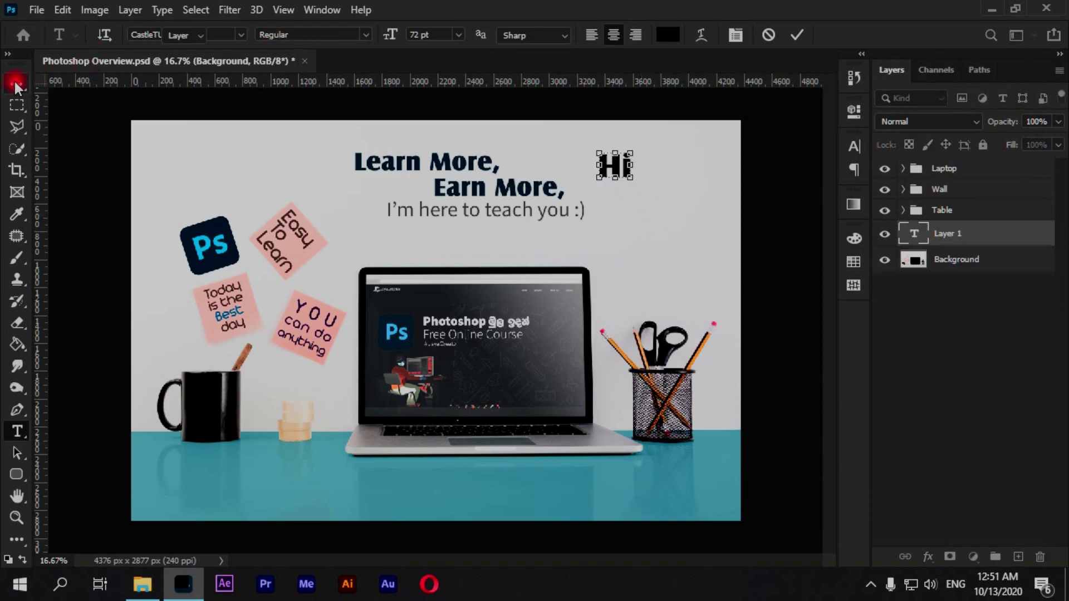
{"action": "left_click_drag", "start_coordinate": [615, 168], "coordinate": [638, 174]}
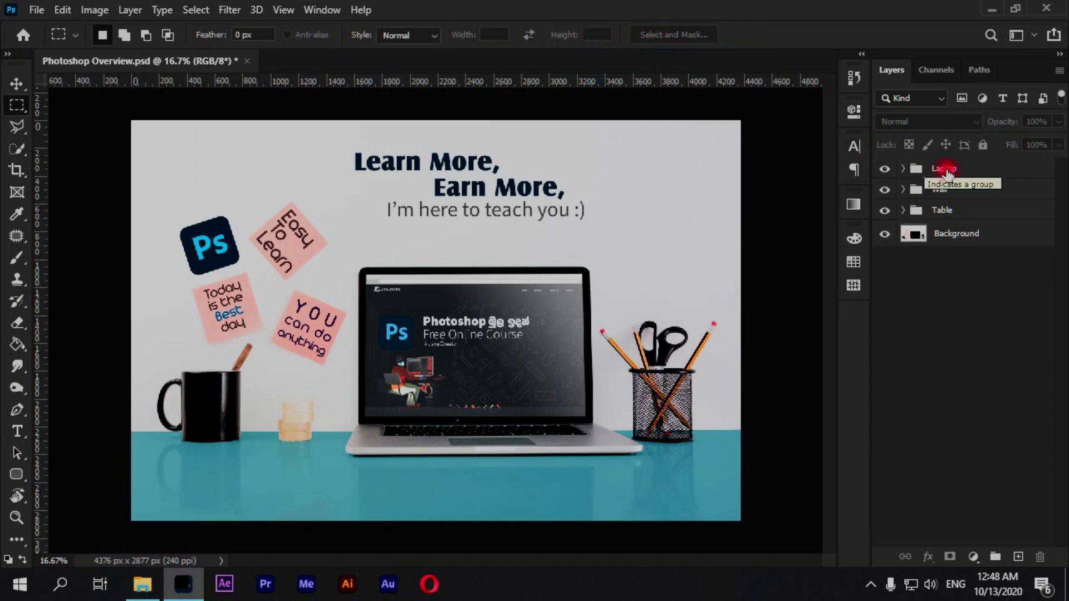
{"action": "left_click_drag", "start_coordinate": [943, 168], "coordinate": [755, 177]}
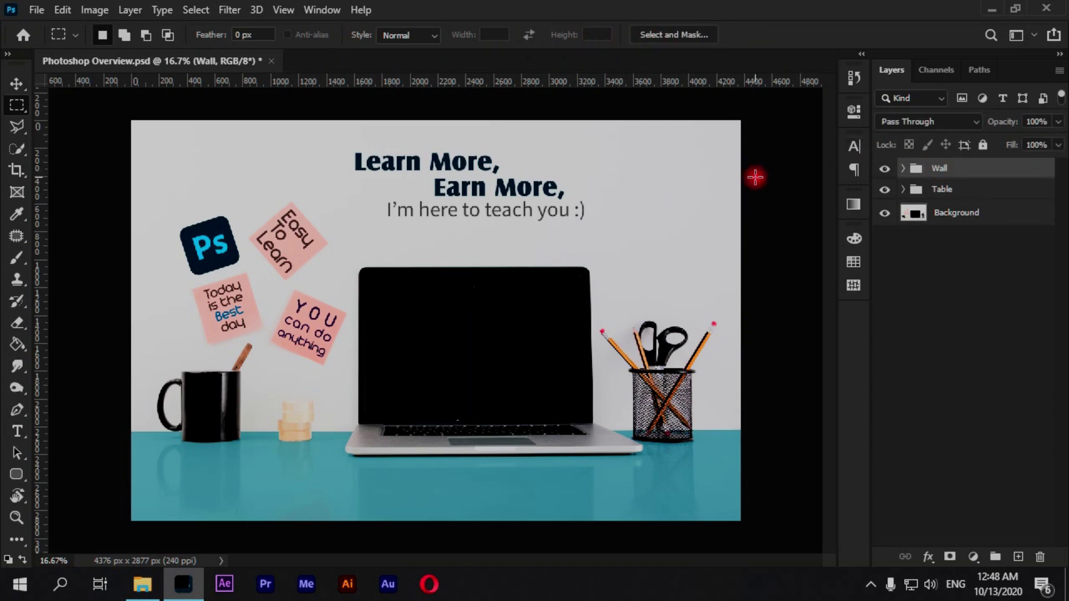
{"action": "left_click", "coordinate": [62, 9]}
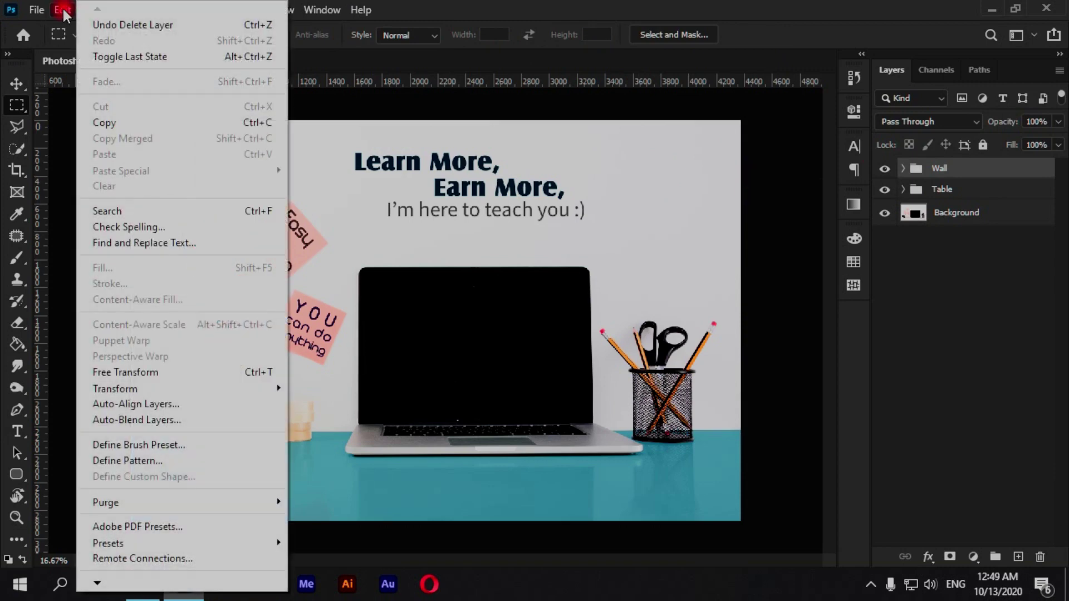
{"action": "left_click", "coordinate": [162, 25]}
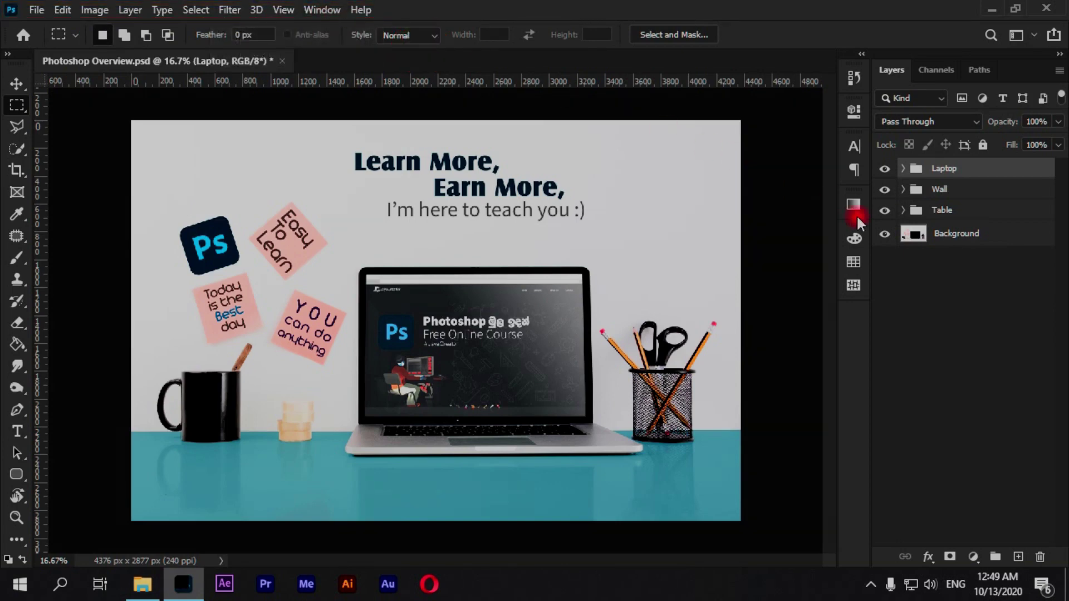
{"action": "left_click", "coordinate": [960, 233]}
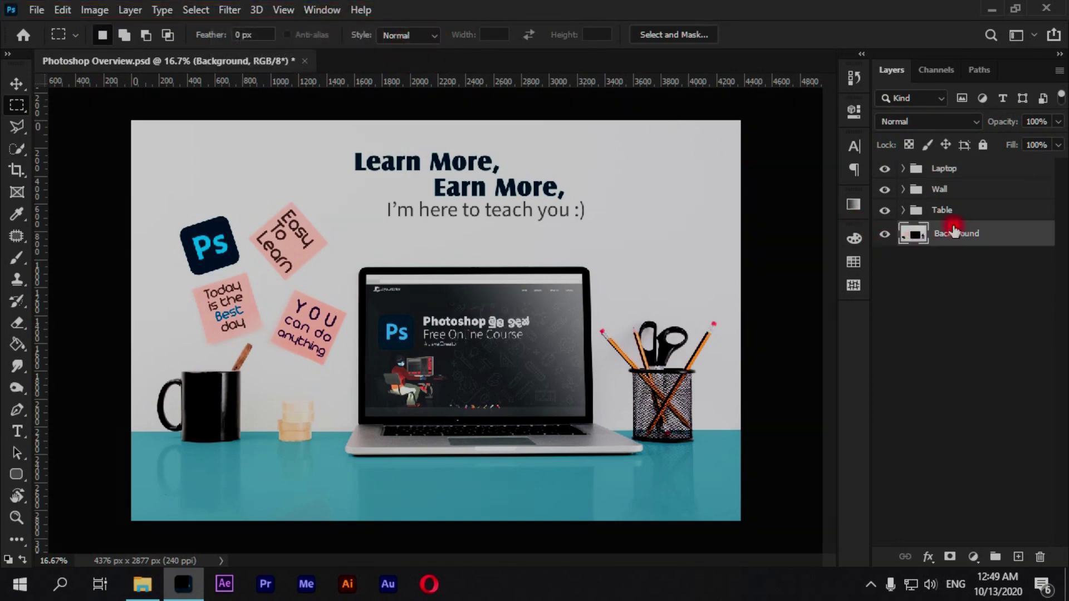
{"action": "left_click", "coordinate": [230, 11]}
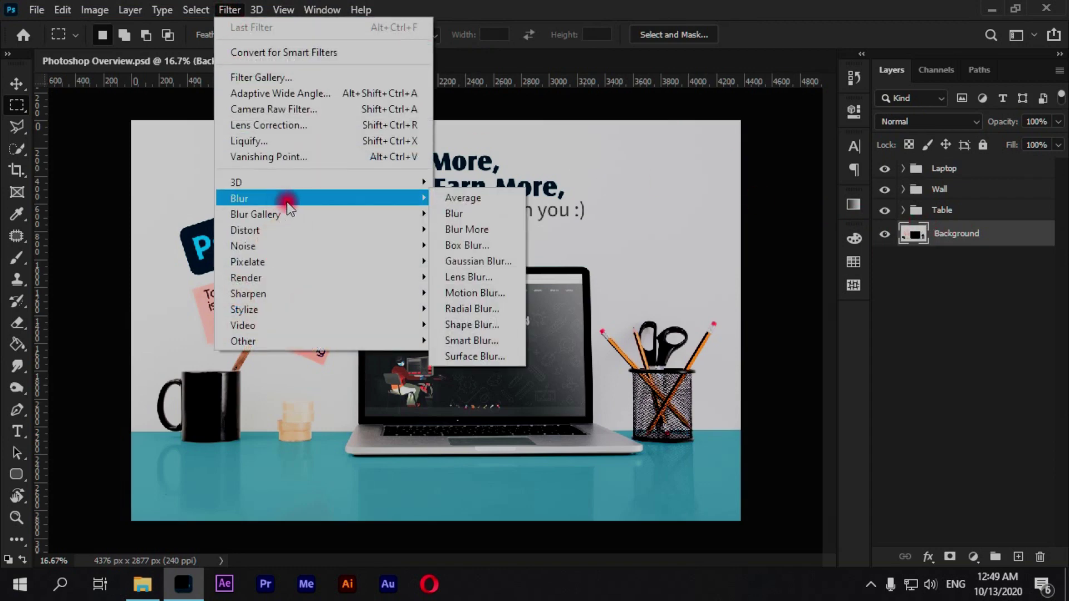
{"action": "mouse_move", "coordinate": [239, 198]}
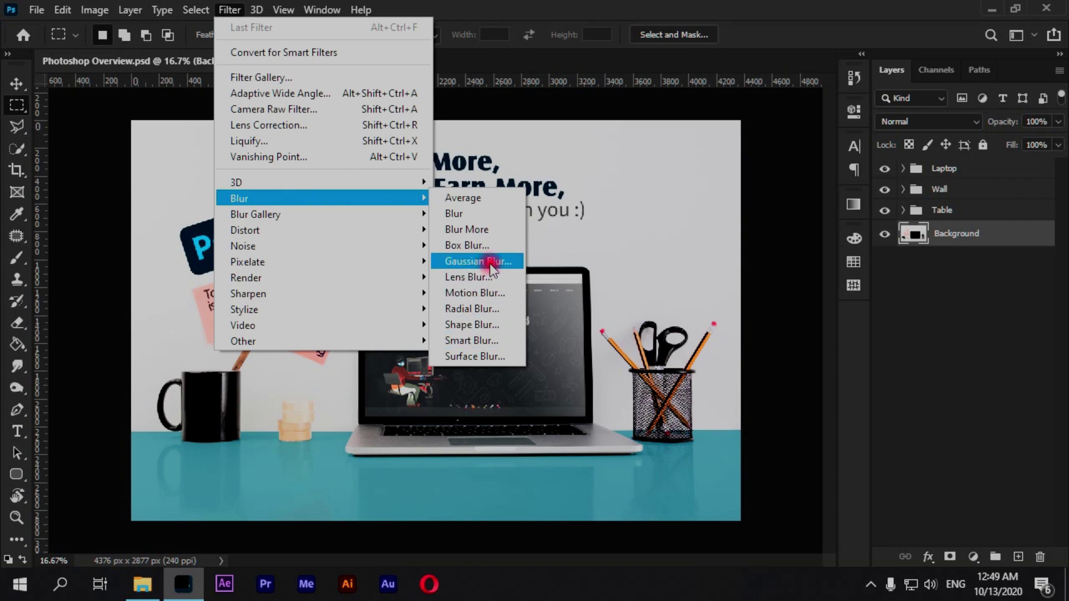
{"action": "left_click", "coordinate": [494, 262]}
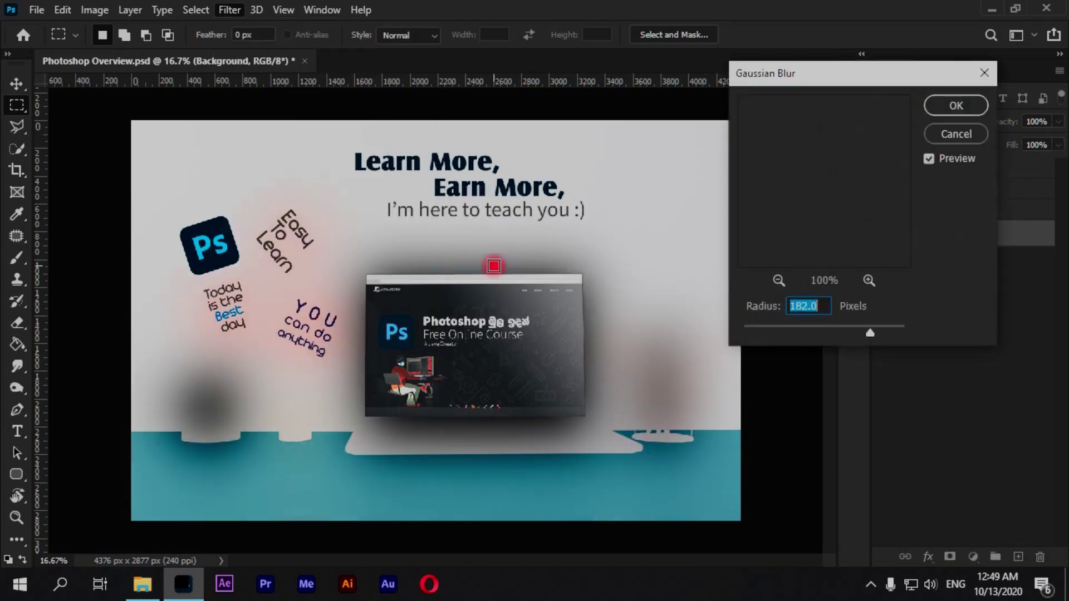
{"action": "left_click", "coordinate": [794, 326]}
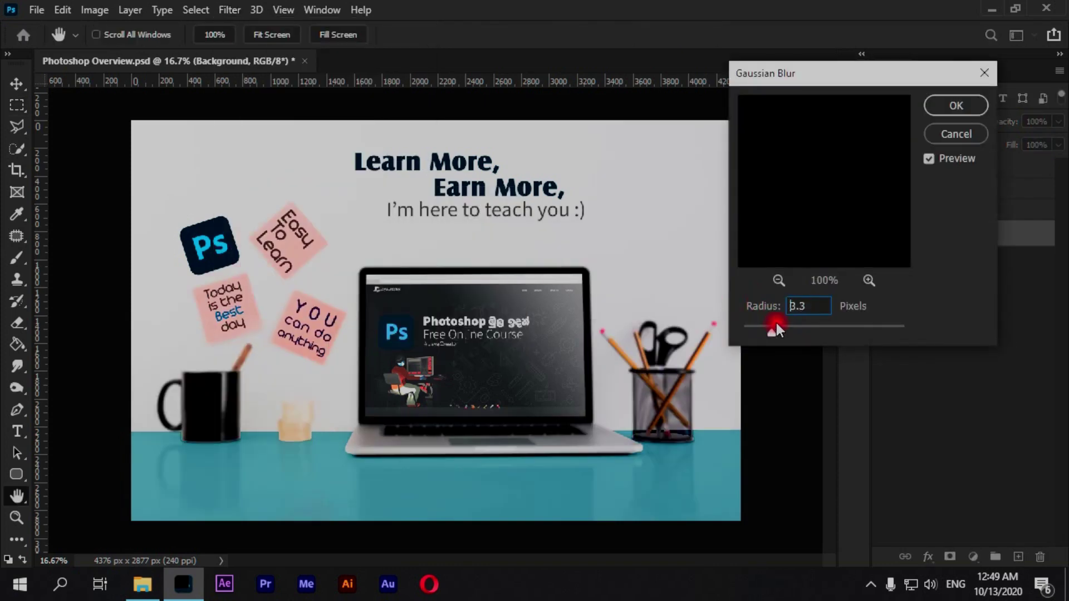
{"action": "left_click_drag", "start_coordinate": [794, 326], "coordinate": [882, 328]}
{"action": "left_click", "coordinate": [956, 105]}
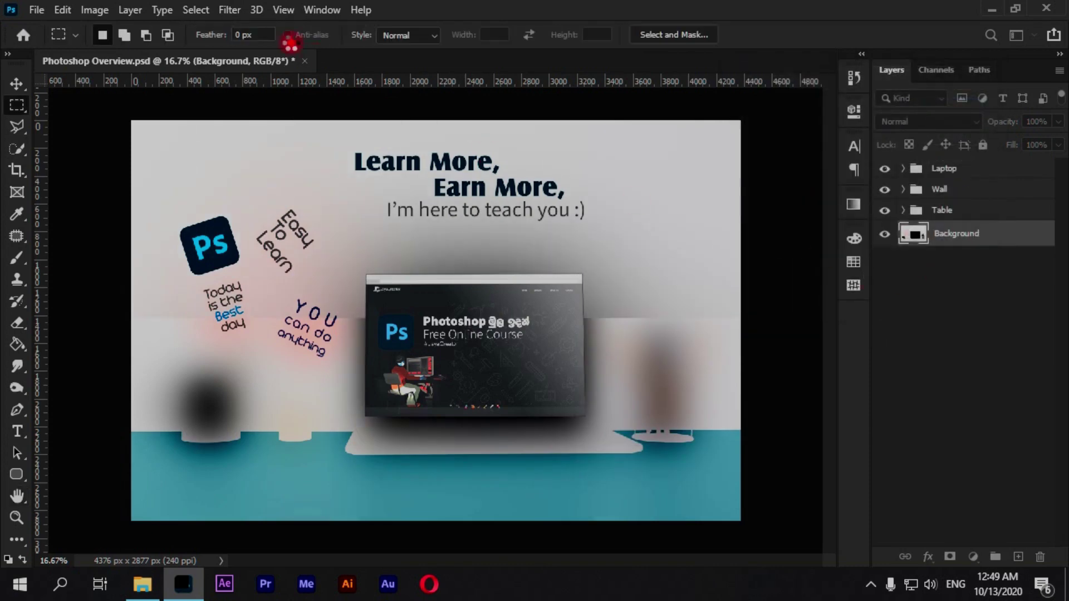
{"action": "left_click", "coordinate": [62, 13]}
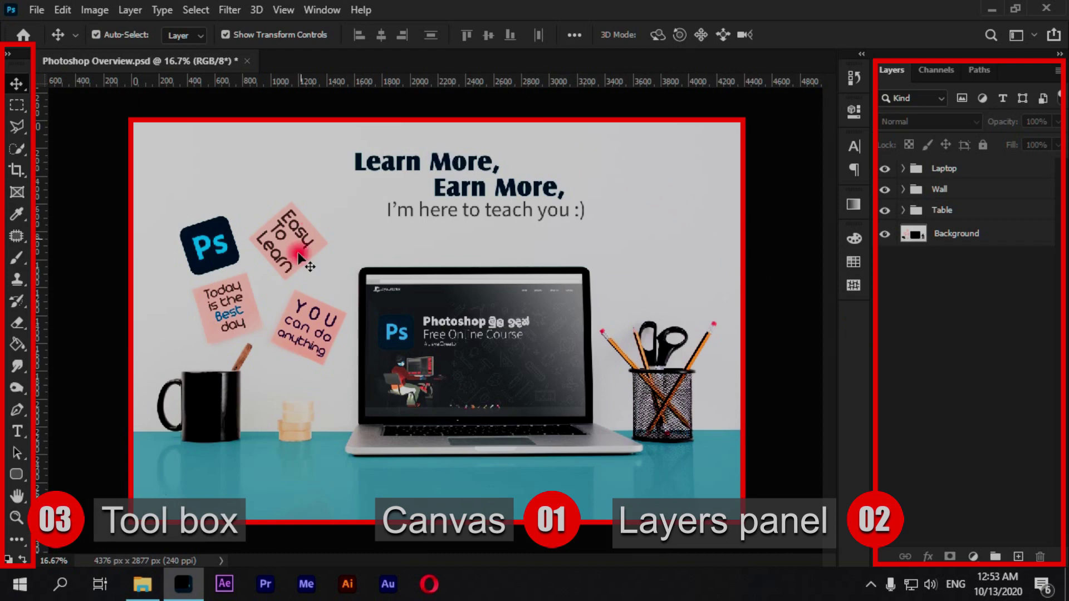
{"action": "left_click", "coordinate": [8, 55]}
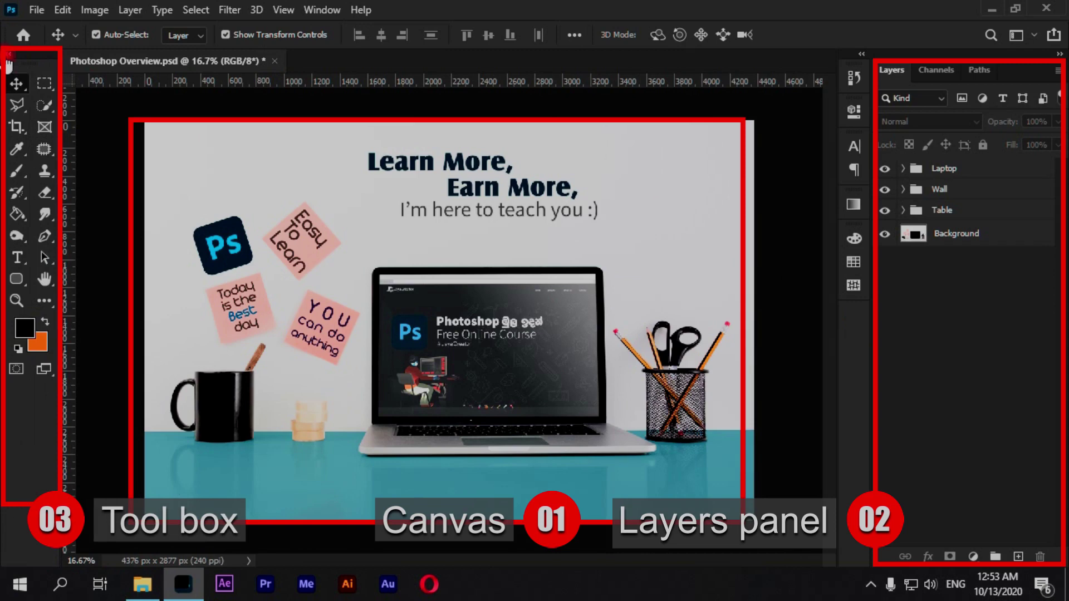
{"action": "left_click", "coordinate": [16, 106]}
{"action": "left_click", "coordinate": [16, 129]}
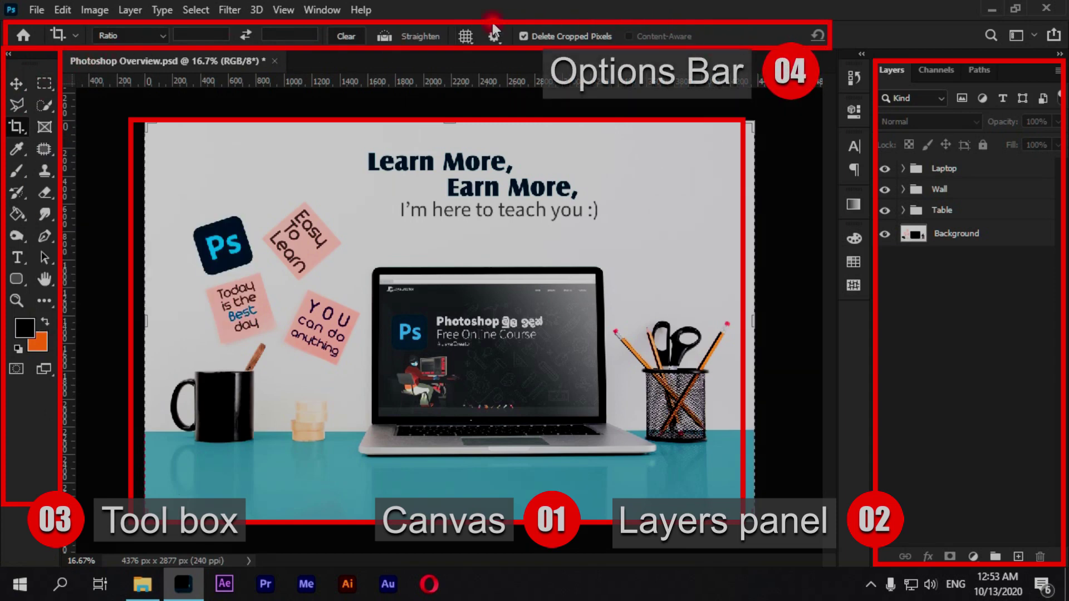
{"action": "left_click", "coordinate": [17, 84]}
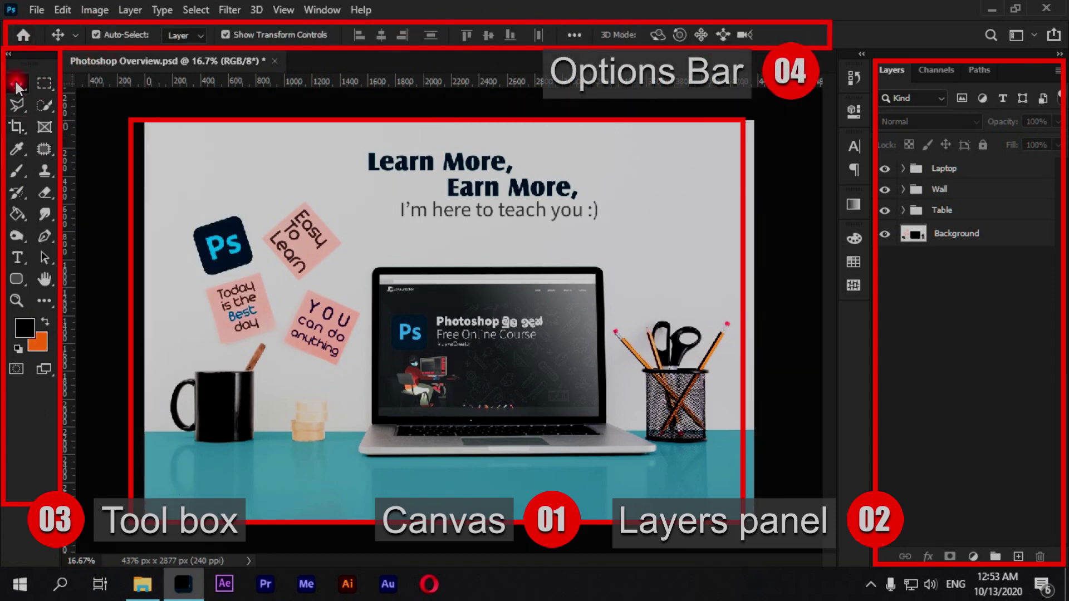
{"action": "left_click", "coordinate": [324, 11]}
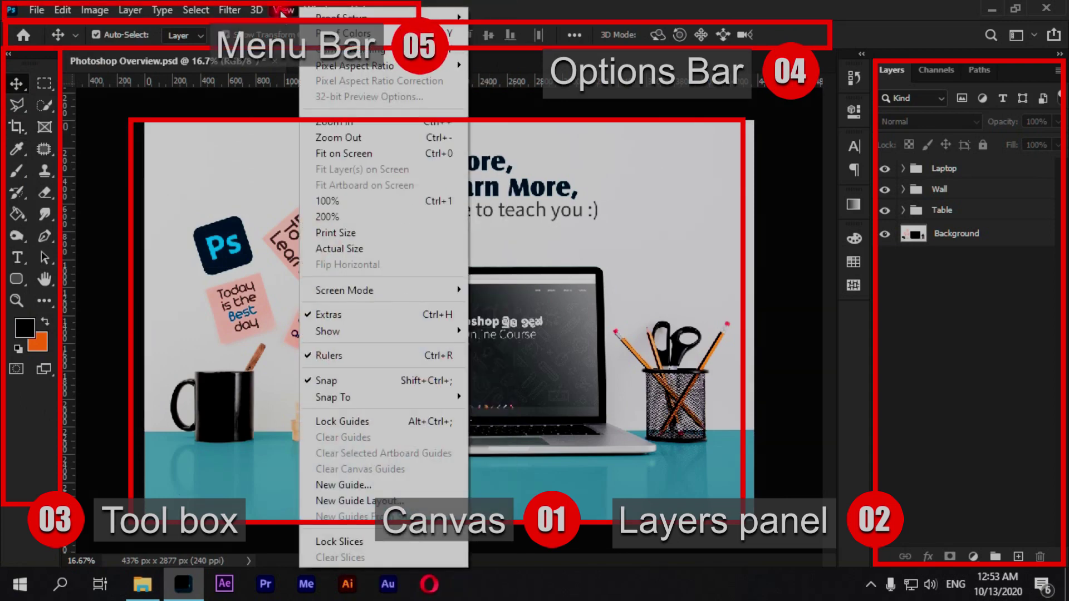
{"action": "left_click", "coordinate": [283, 11]}
{"action": "left_click", "coordinate": [227, 10]}
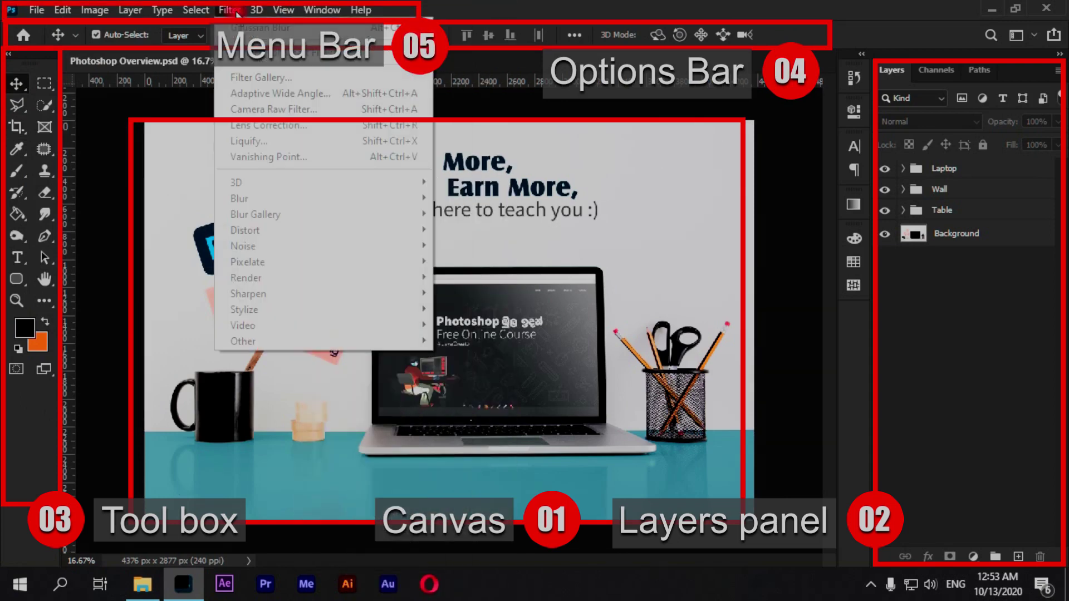
{"action": "left_click", "coordinate": [534, 12]}
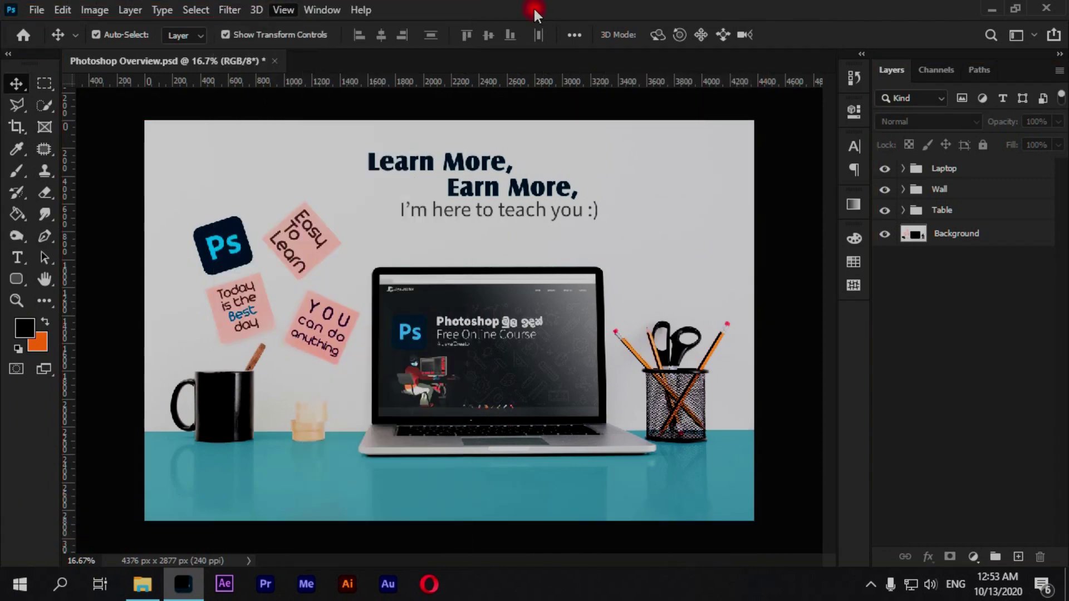
{"action": "left_click", "coordinate": [8, 54]}
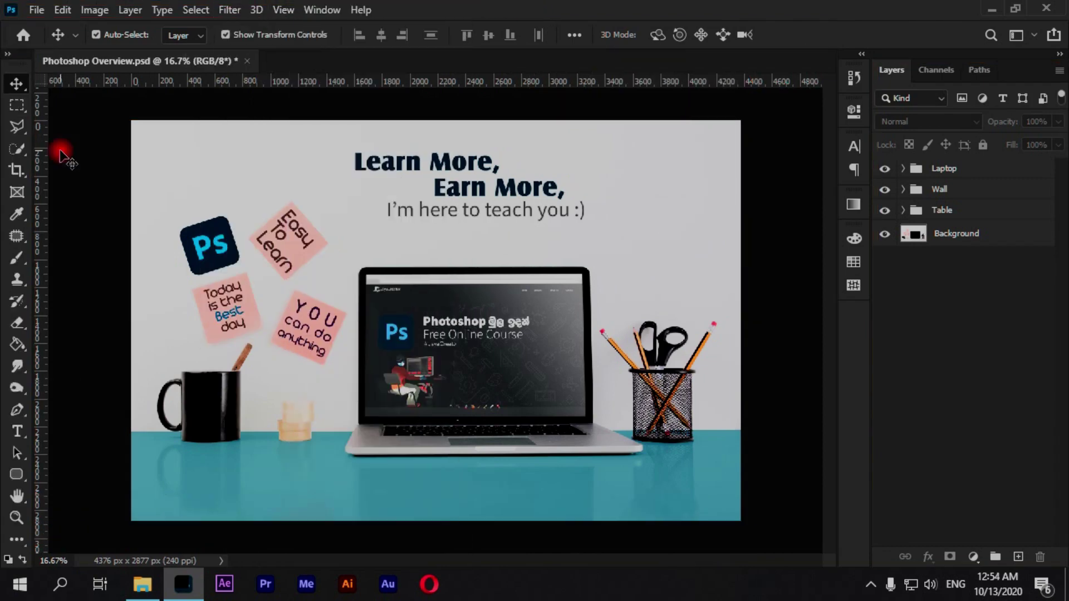